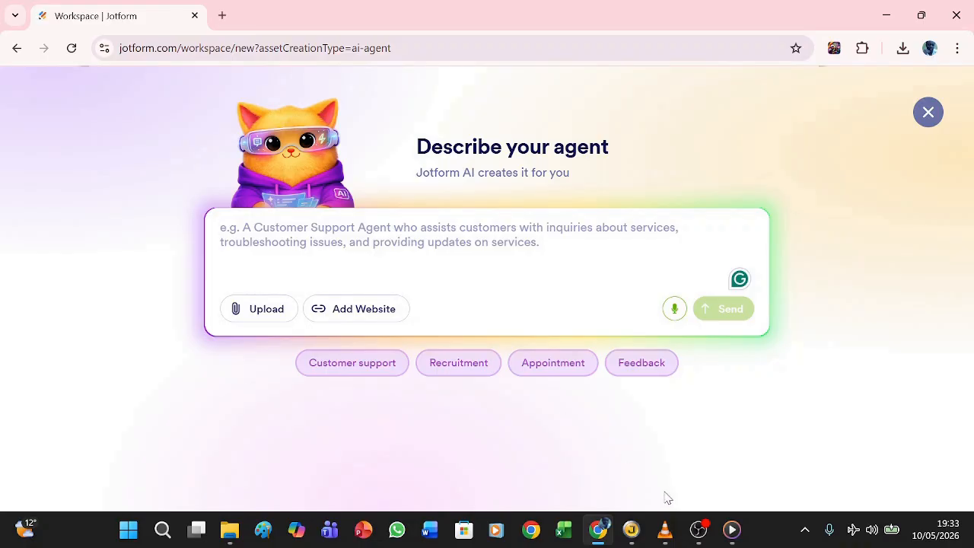
Step: Open the Messenger Agent channel page and look through its description
click(631, 530)
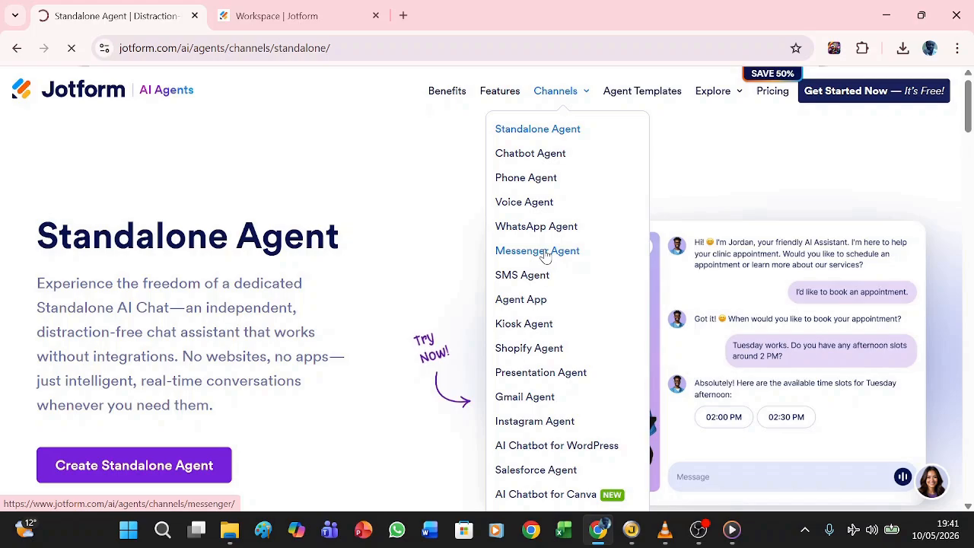
click(545, 254)
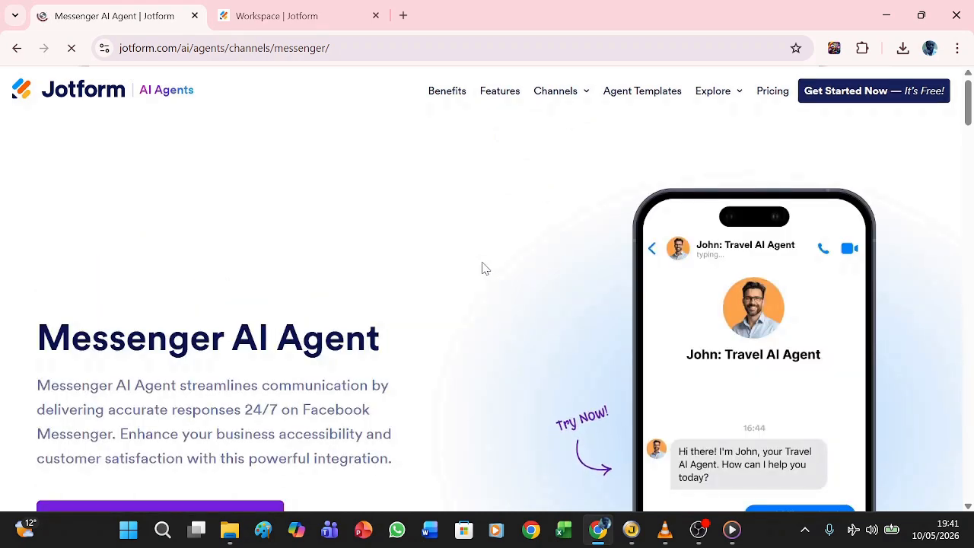
scroll(482, 268, down, 3)
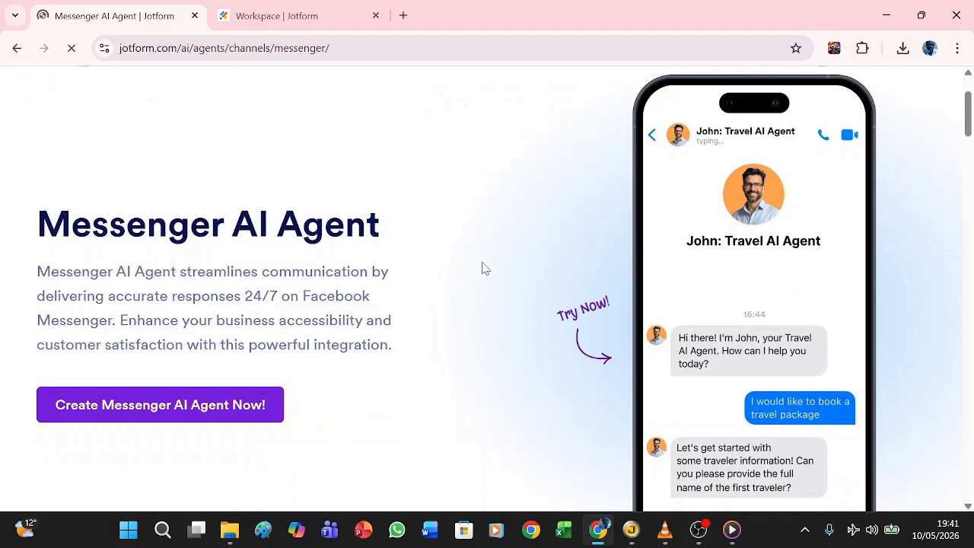
scroll(482, 268, down, 2)
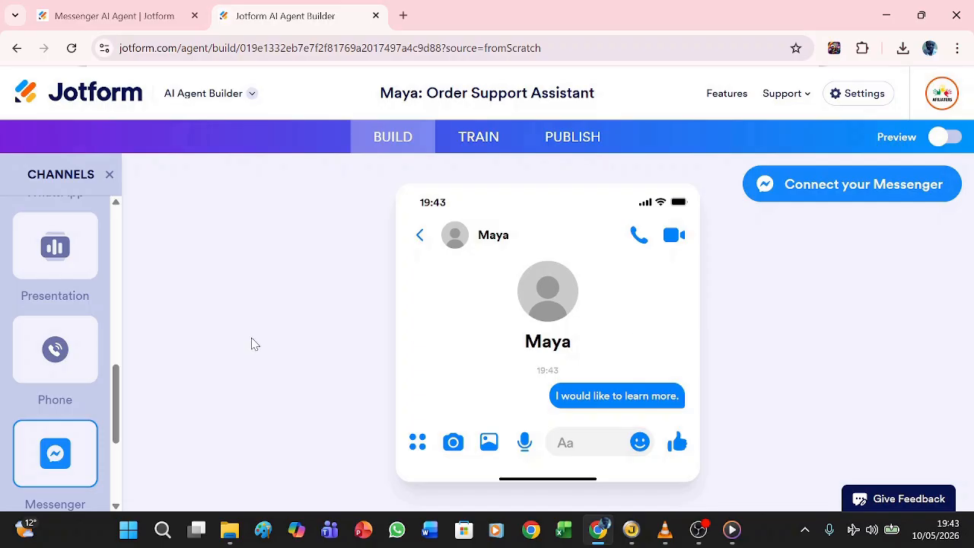
Step: Browse the agent's available channels and preview its Standalone and Chatbot layouts
drag(120, 399, 124, 234)
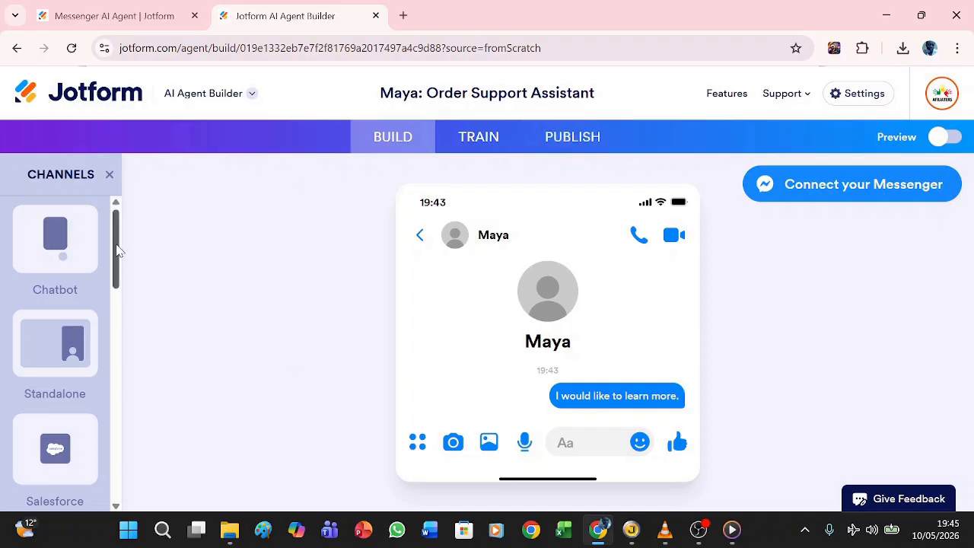
mouse_move(117, 251)
mouse_down()
mouse_move(130, 500)
mouse_move(133, 247)
mouse_up()
click(62, 344)
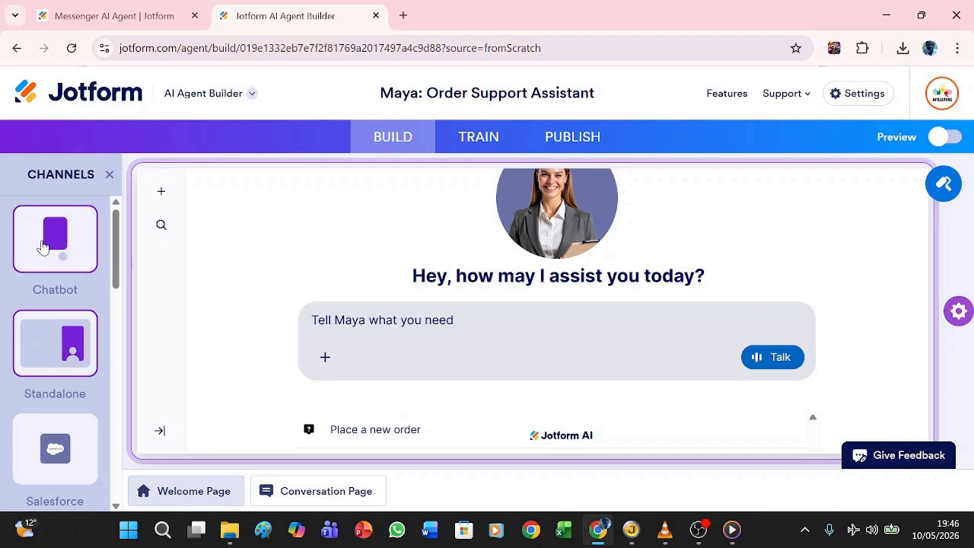
click(43, 246)
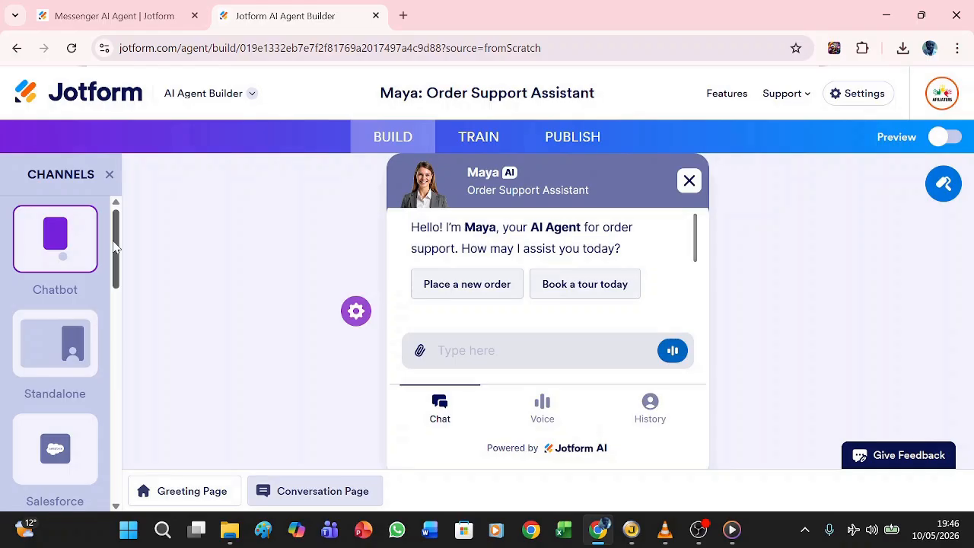
drag(114, 246, 115, 272)
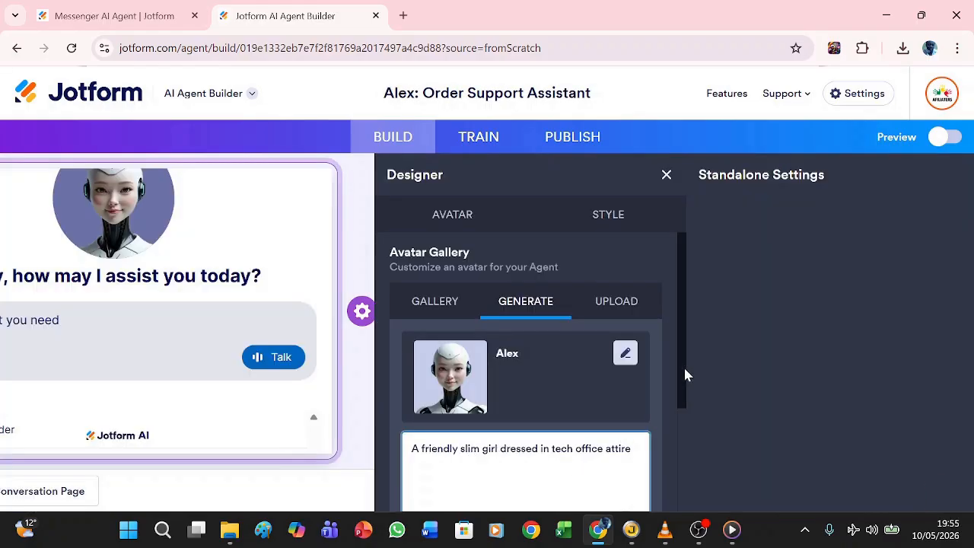
Step: Generate an avatar from the description "A friendly slim girl dressed in tech office attire" and apply the blue-and-white color scheme
drag(683, 364, 674, 453)
scroll(675, 452, down, 1)
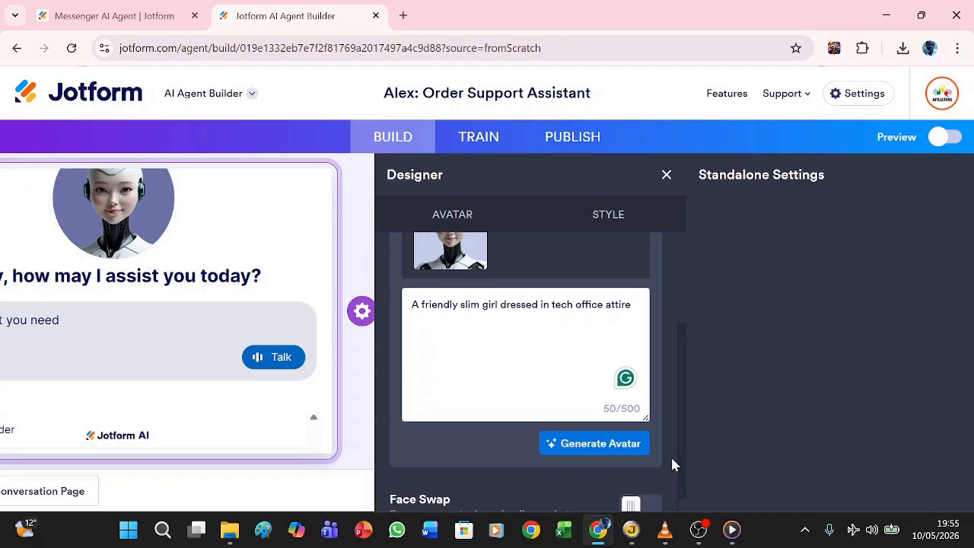
click(600, 443)
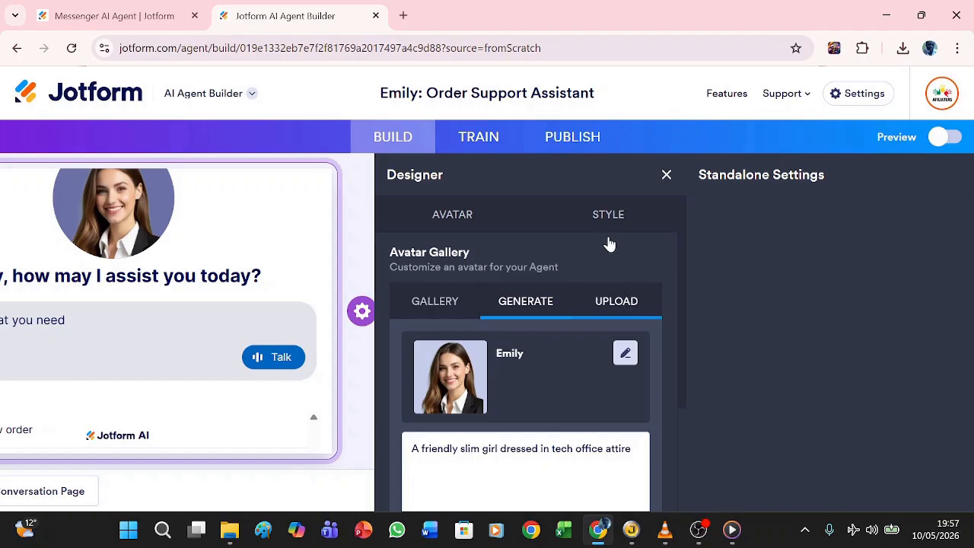
click(607, 216)
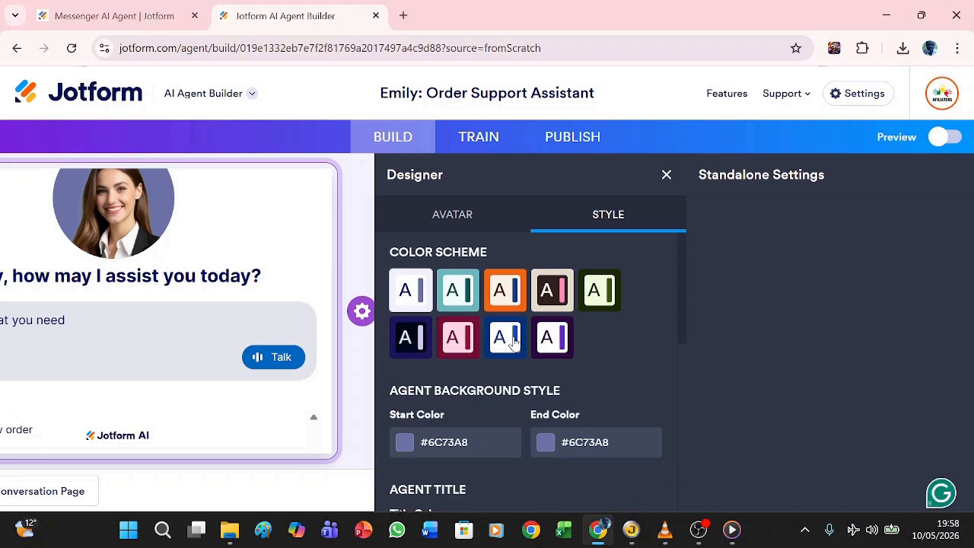
click(504, 337)
Step: Enter the agent's new name and set its role to Customer Service Specialist
scroll(525, 343, down, 2)
double_click(386, 428)
text(Helen A)
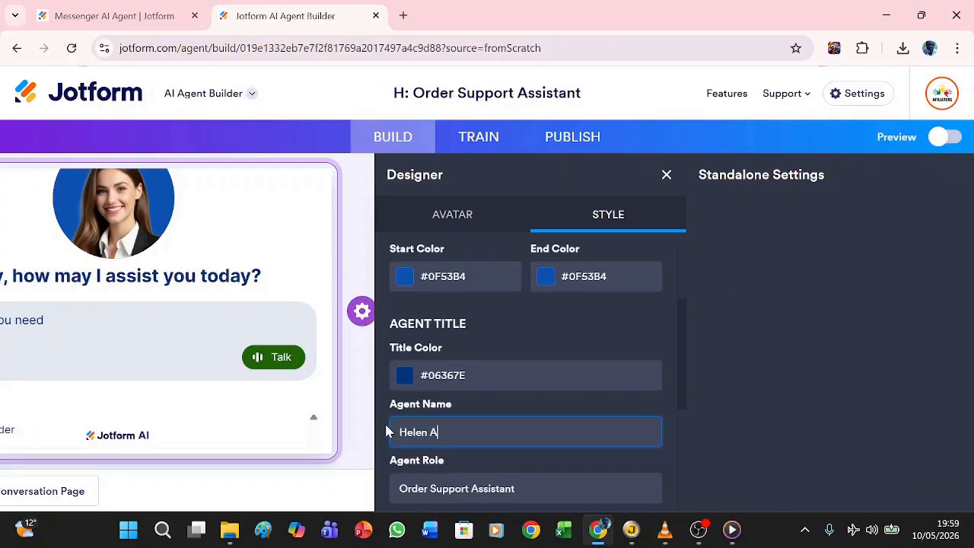
text(ksum)
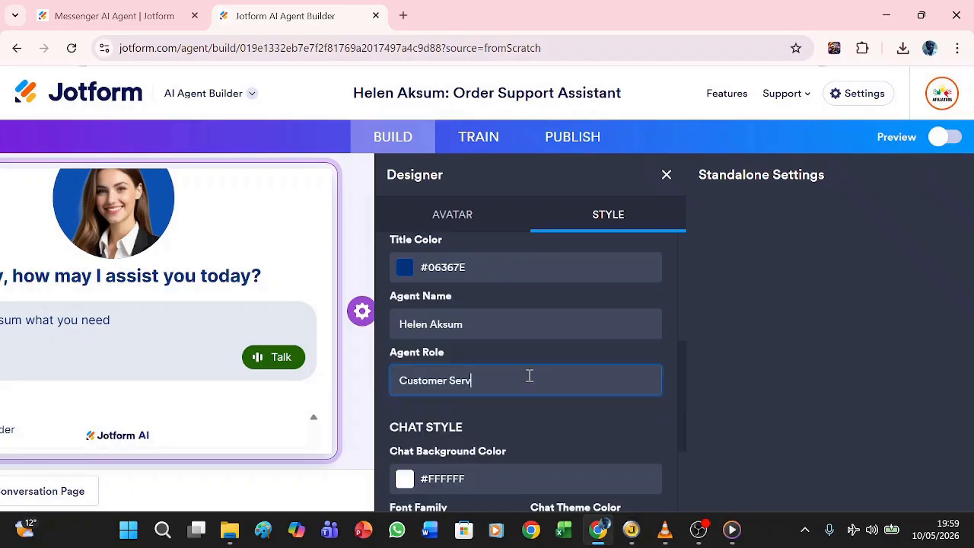
text(ice Specialist)
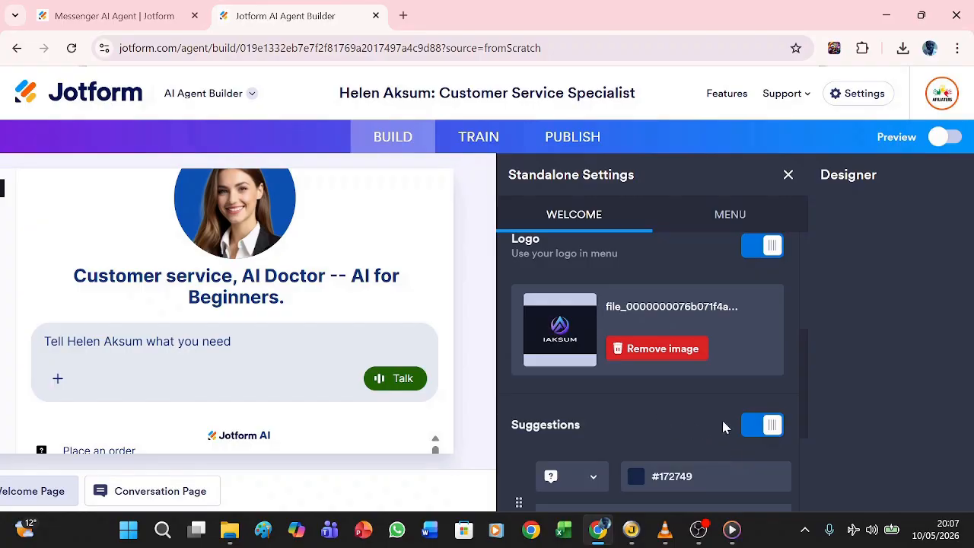
Step: Review the Standalone welcome and menu settings and the agent's style and avatar options
drag(805, 380, 800, 276)
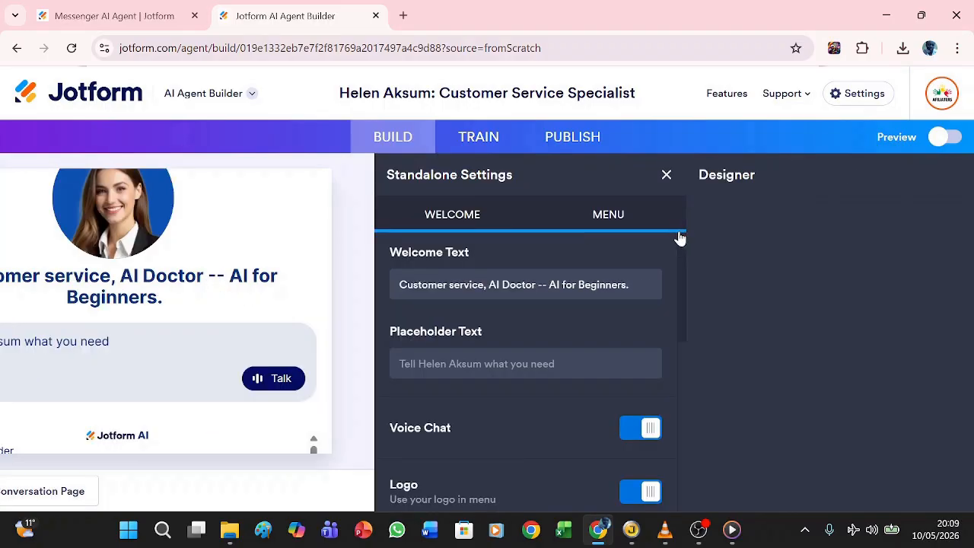
click(608, 216)
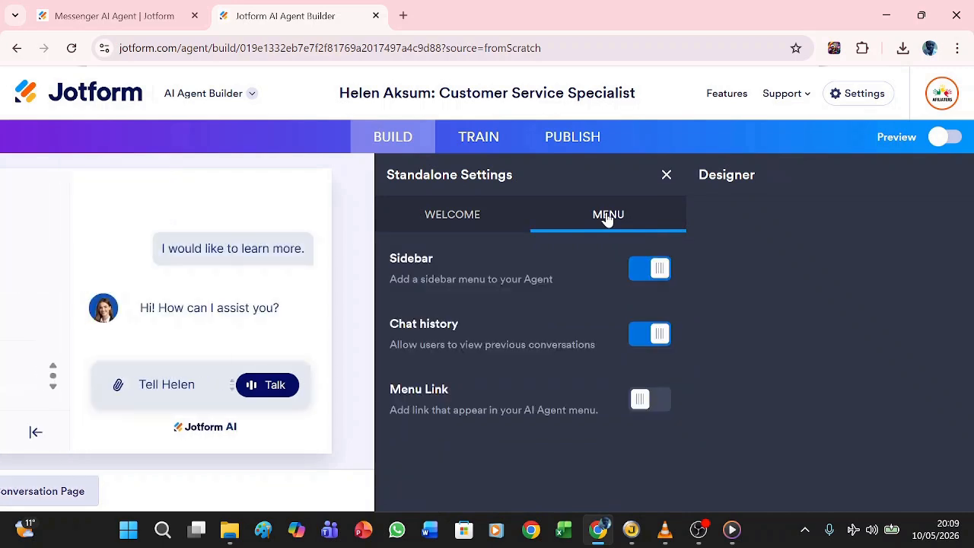
click(451, 217)
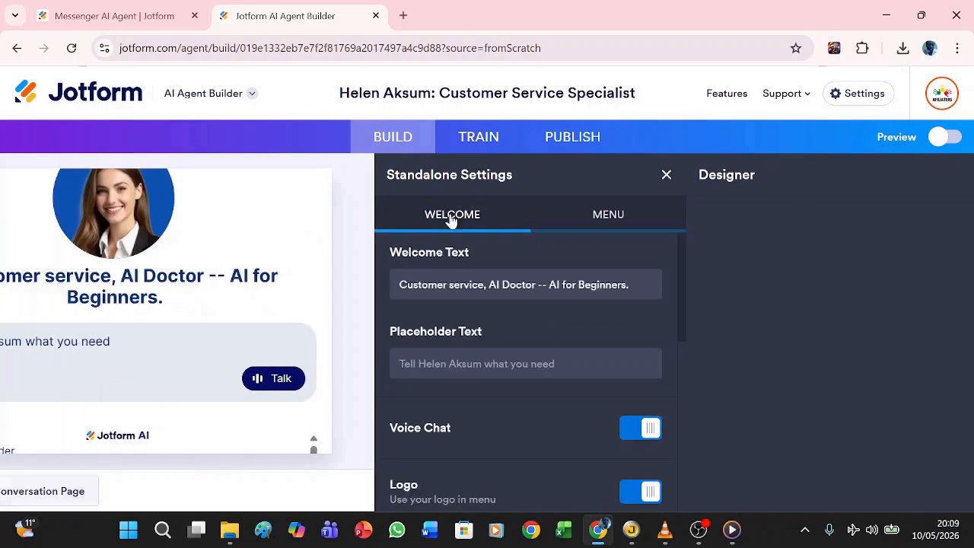
click(237, 442)
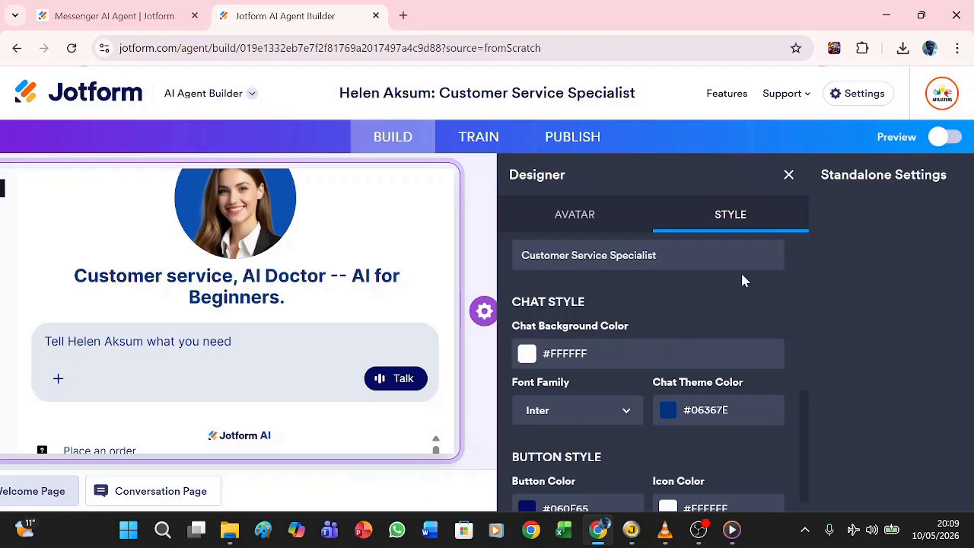
drag(808, 401, 804, 189)
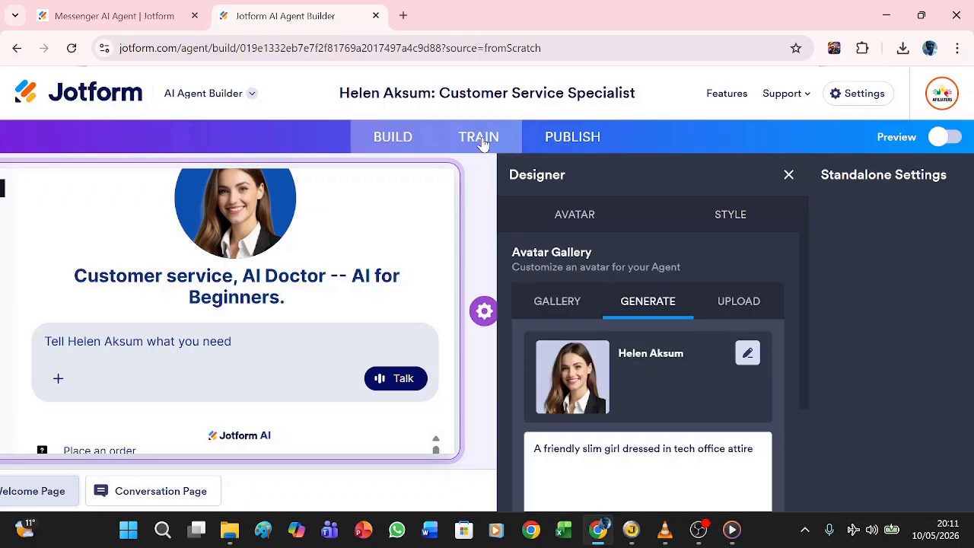
Step: Crawl iaksum.com as a knowledge base link with monthly recrawling and save the selected pages, including Marketplace, Start Selling and Blog
click(480, 138)
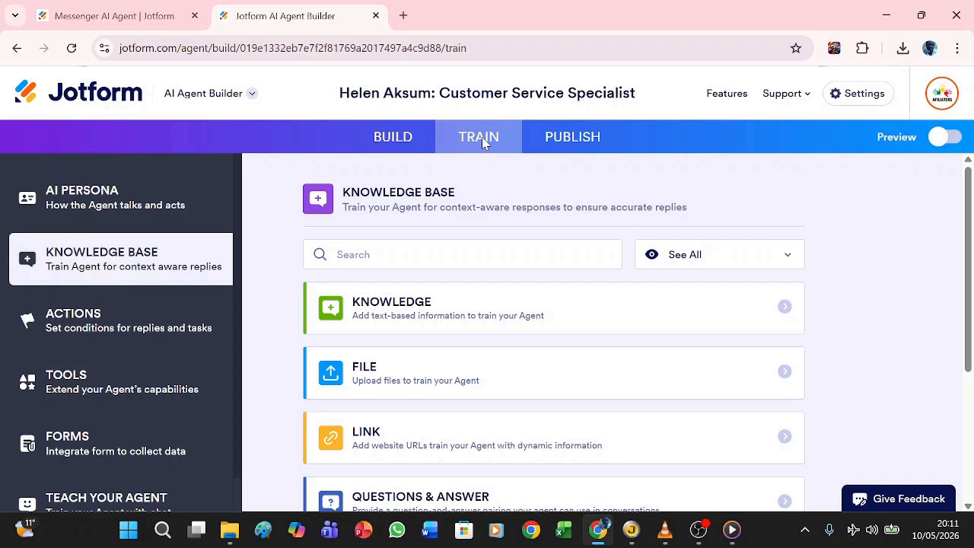
scroll(784, 229, down, 3)
click(786, 228)
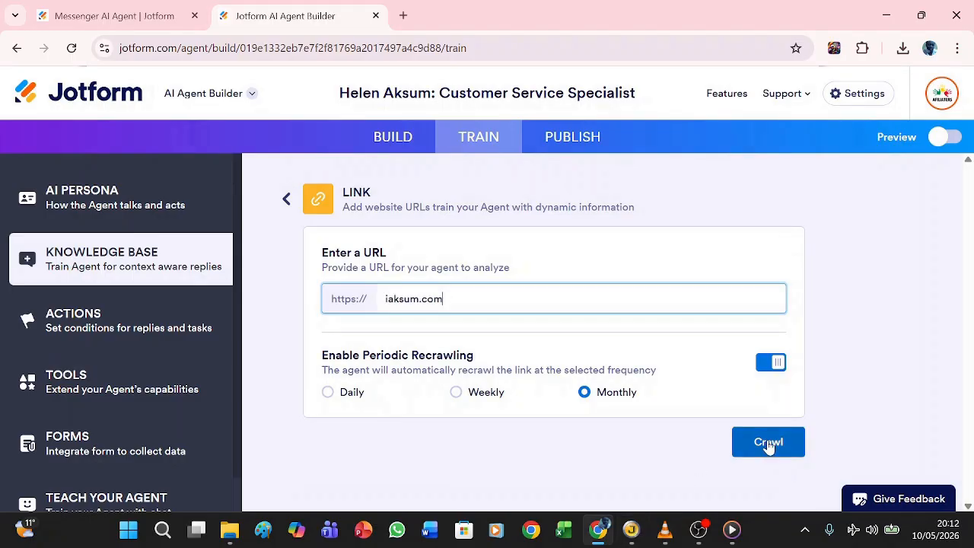
click(769, 444)
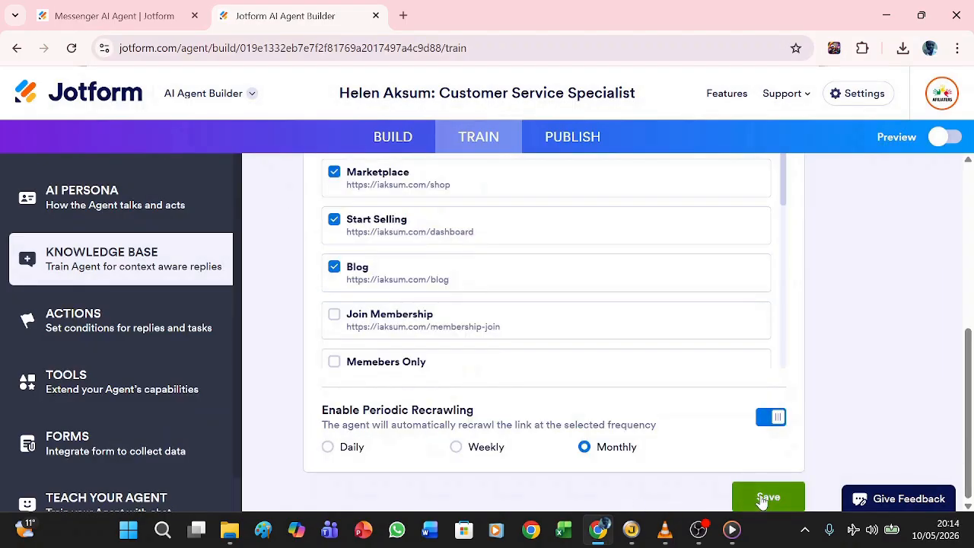
click(764, 497)
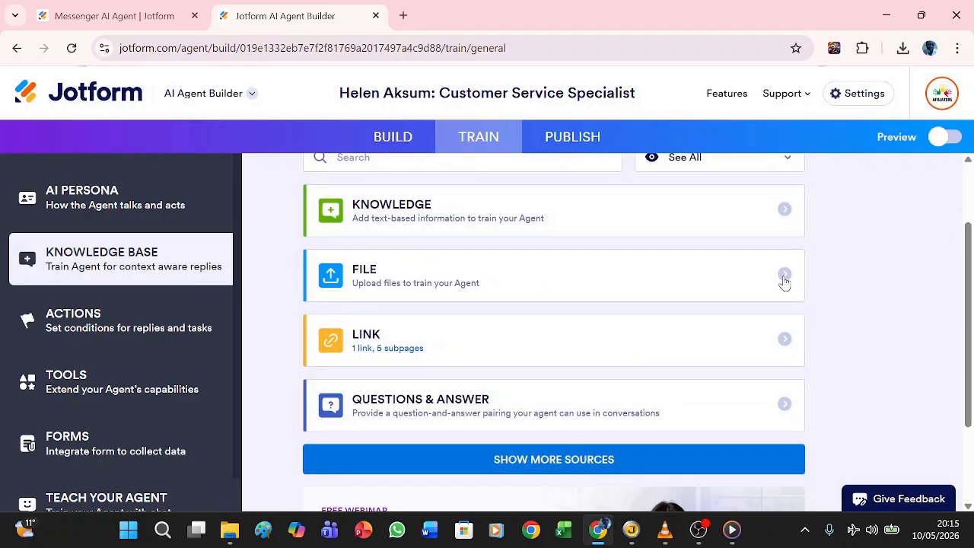
Step: Add PRODUCT PRICE.pdf as a training file with the instruction "USE THIS WHEN CUSTOMERS ASK ABOUT PRODUCT PRICES" and save it
click(784, 283)
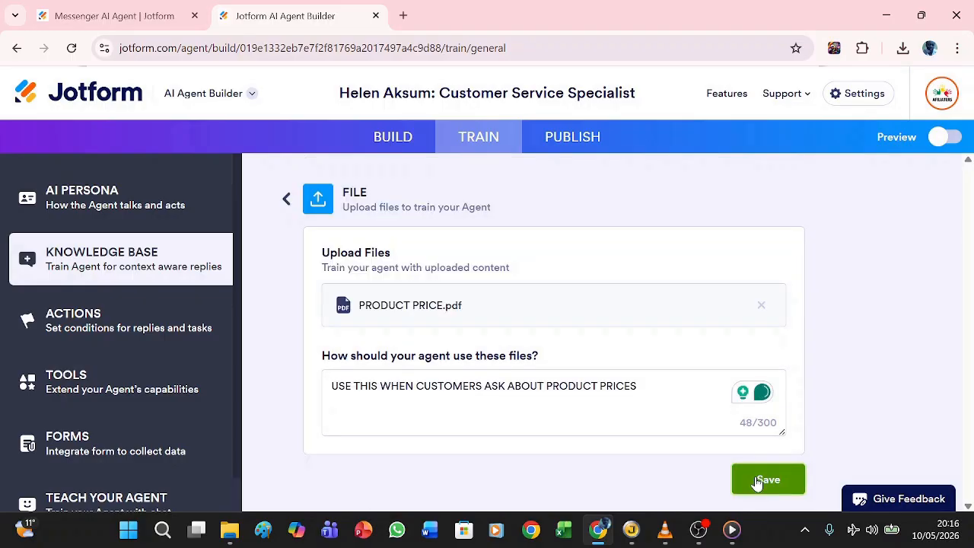
click(758, 480)
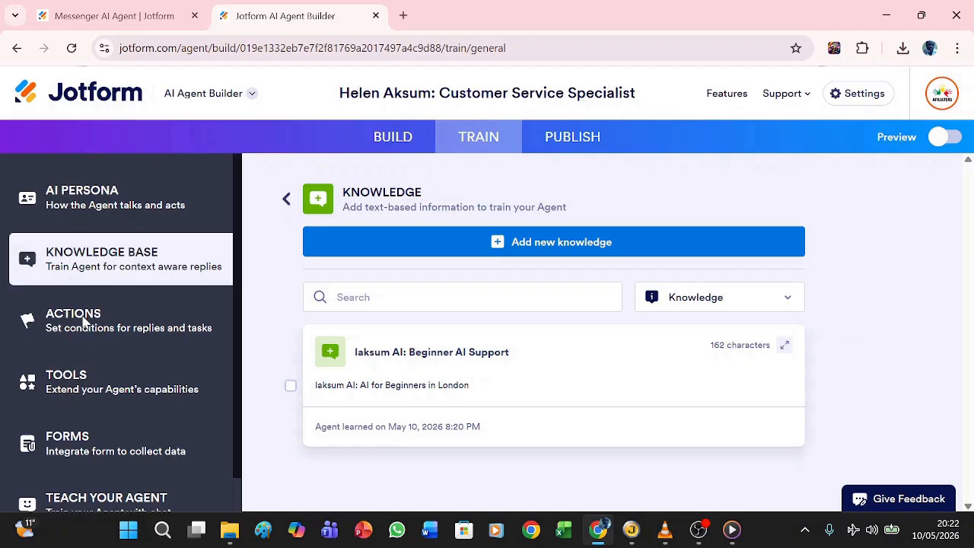
Step: Set up an action condition for when the user sentiment is NEGATIVE UPSET
click(84, 322)
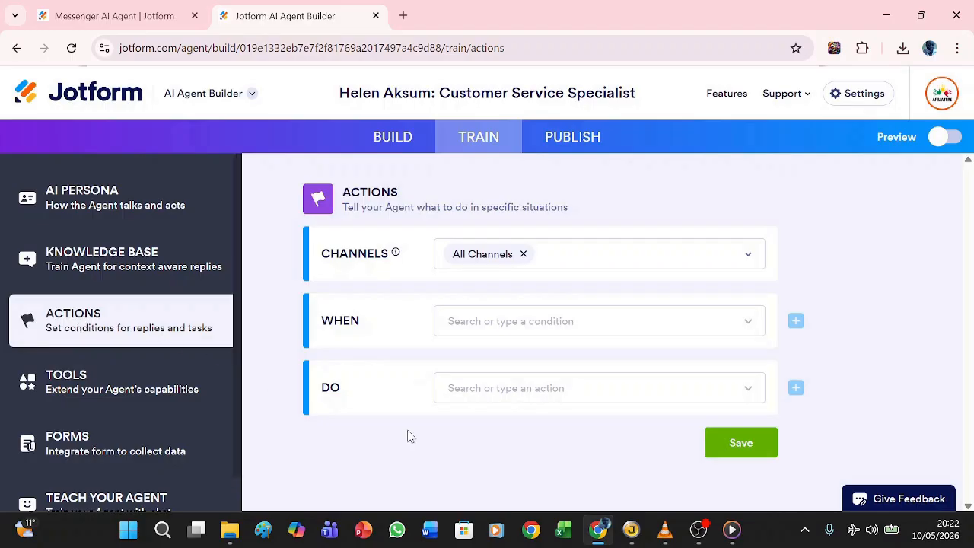
click(631, 531)
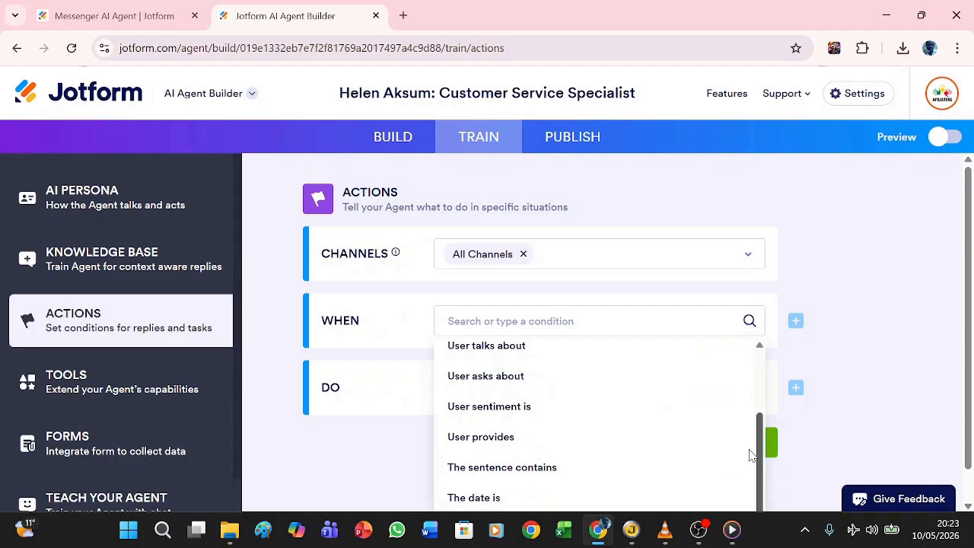
click(559, 406)
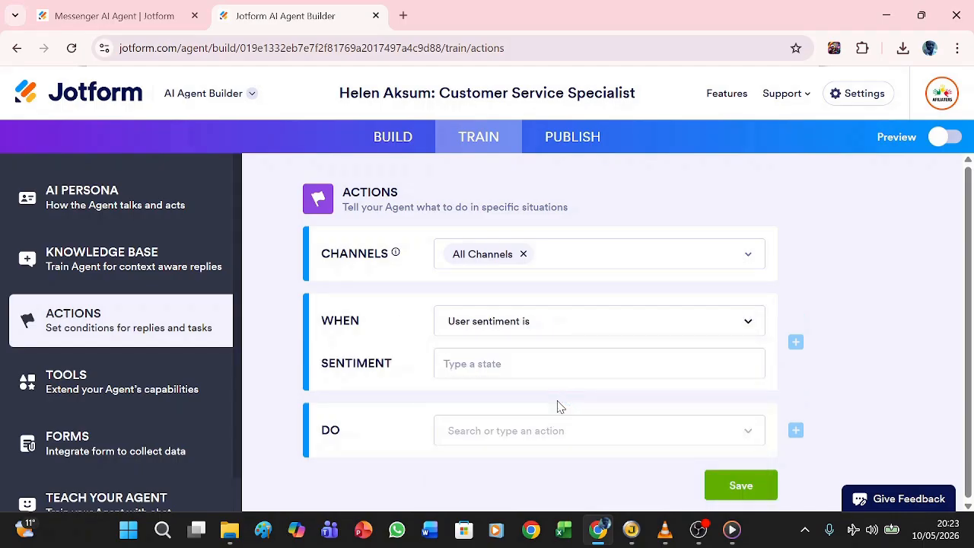
click(566, 361)
text(NEGATIVE U)
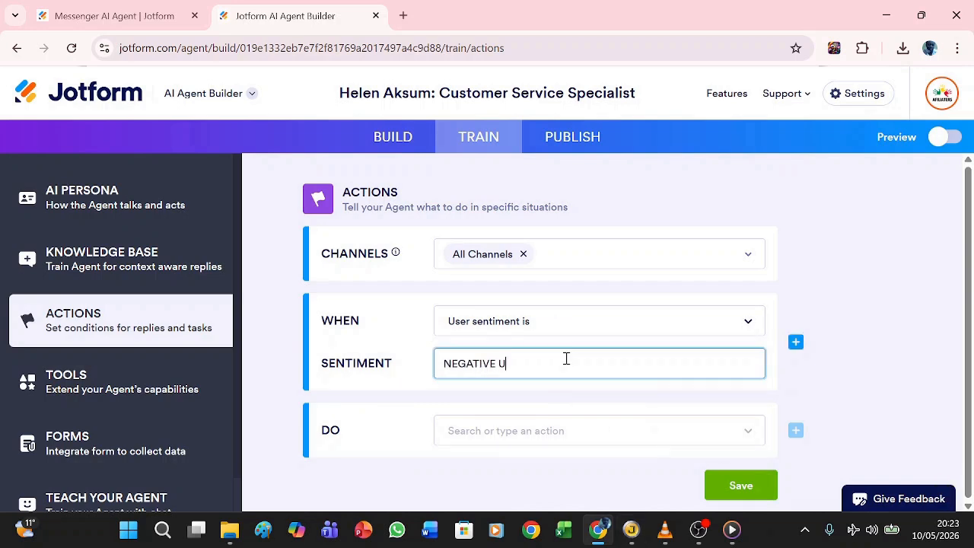
text(PSET)
Step: Make the action send an email reading "OUR AI AGENT IS SPEAKING TO AN UPSET CUSTOMER, PLEASE HAVE A HUMAN CUSTOMER SERVICE SPECIALIST REACH OUT." and save it
mouse_move(630, 536)
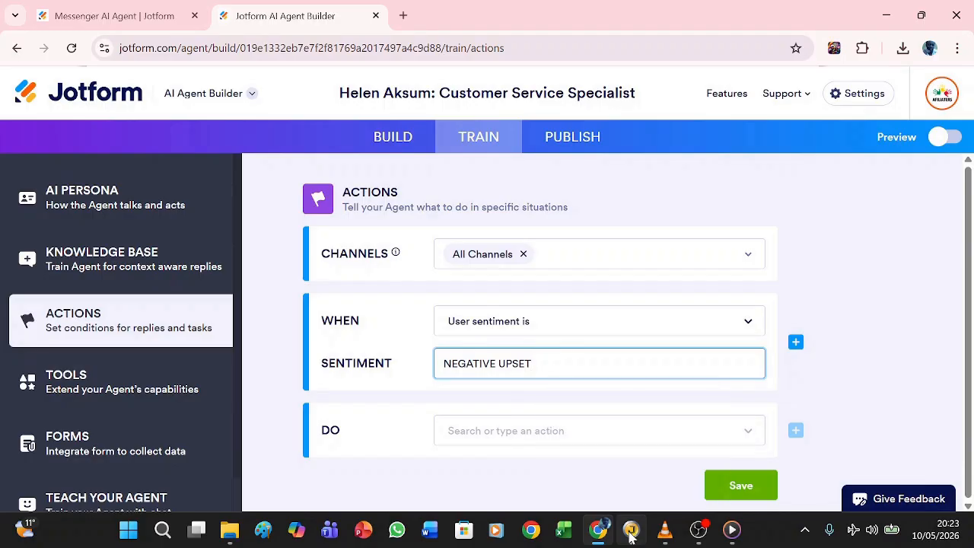
click(630, 536)
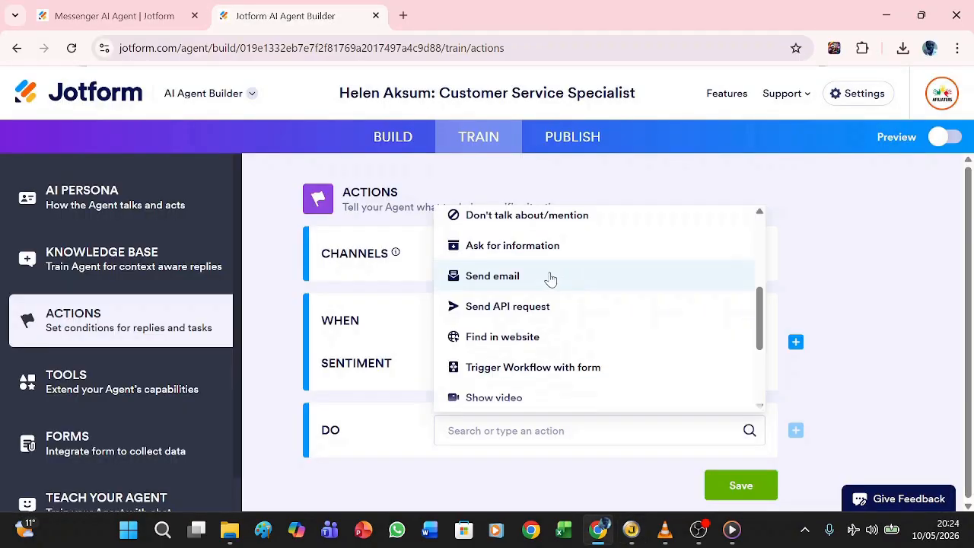
click(551, 278)
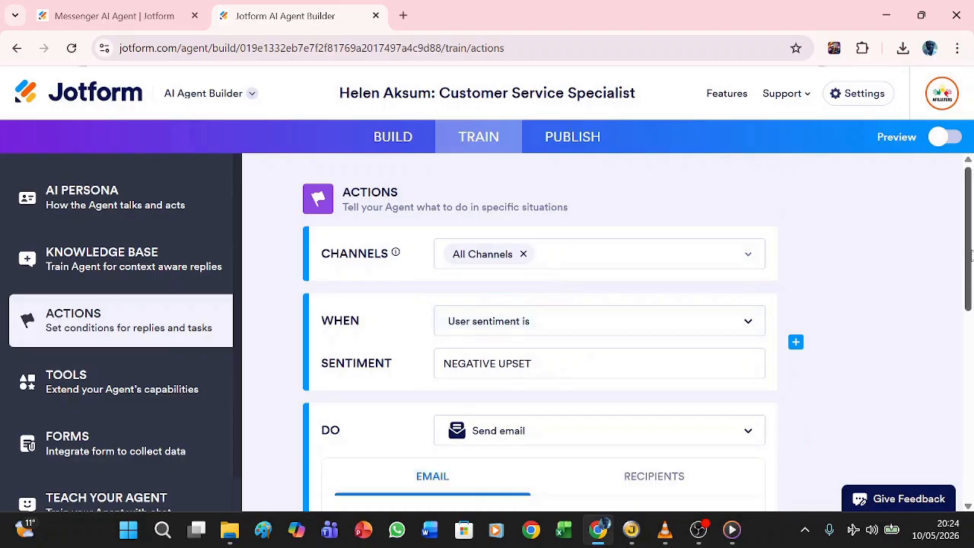
scroll(971, 259, down, 1)
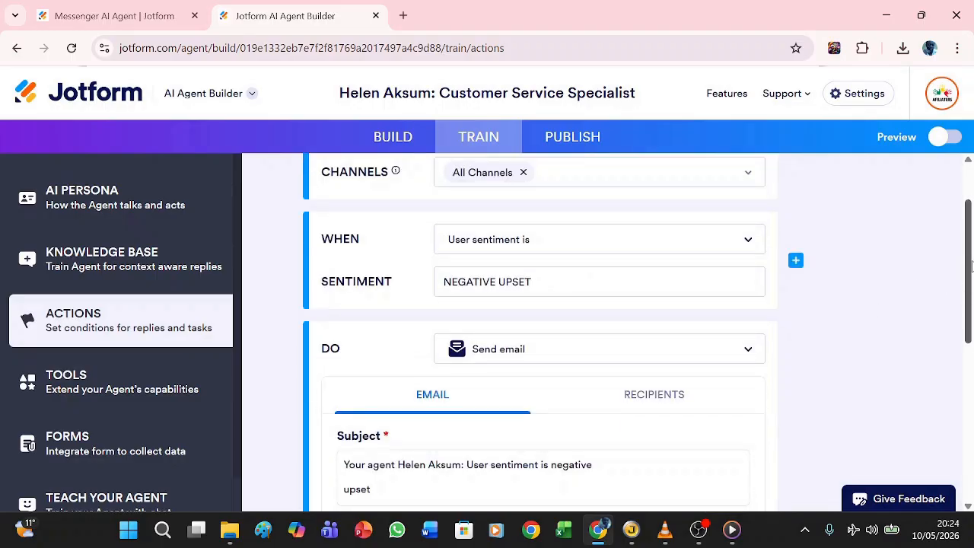
scroll(968, 274, down, 3)
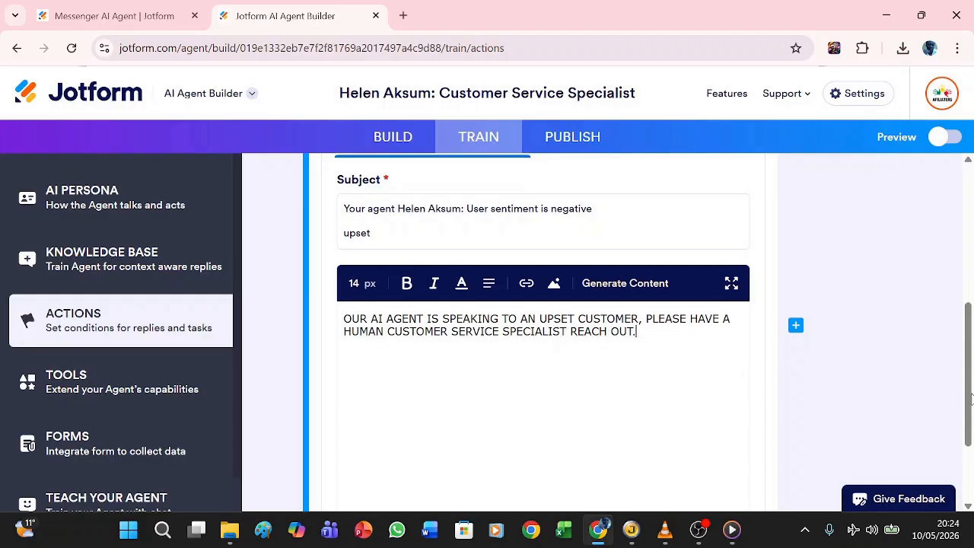
scroll(968, 439, down, 2)
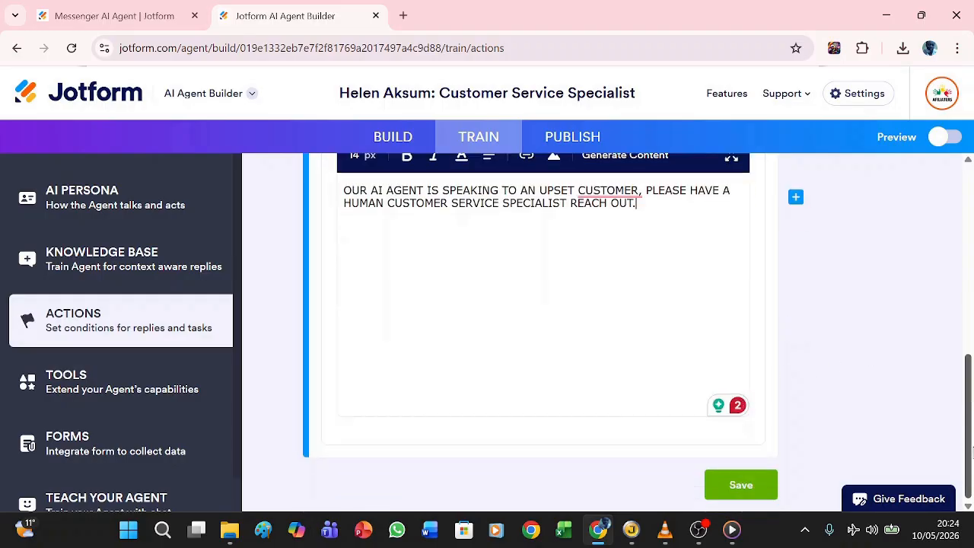
click(739, 487)
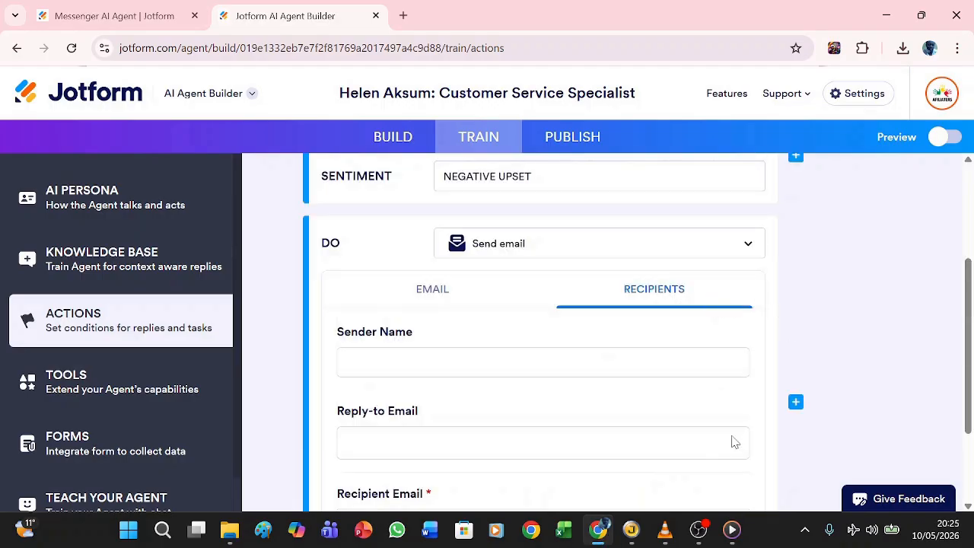
scroll(730, 471, down, 2)
click(739, 487)
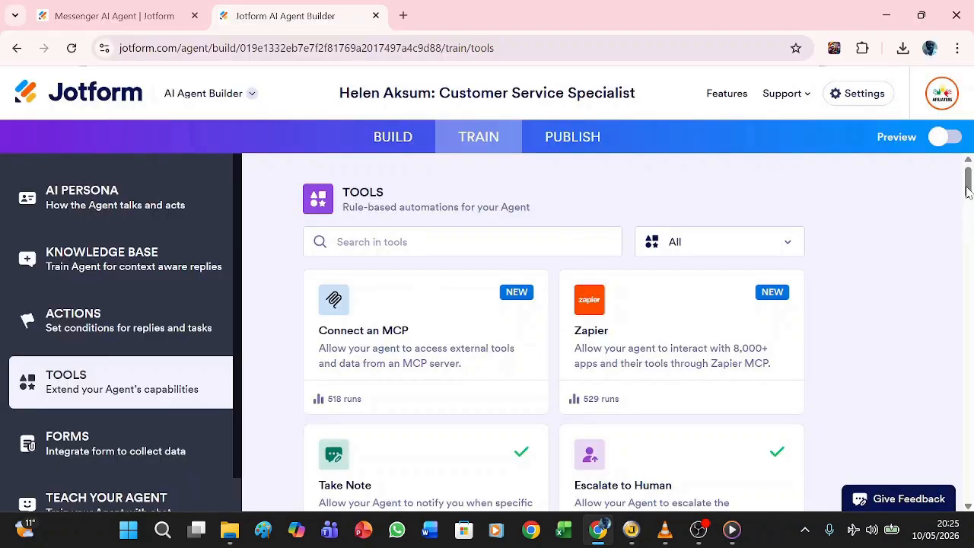
Step: Open the Set Appointment with Google Calendar tool and enter the prompt "SET AN APPOINTMENT ON THIS CALENDAR WHEN A CUSTOMER WANTS TO BOOK A TOUR."
drag(967, 192, 967, 215)
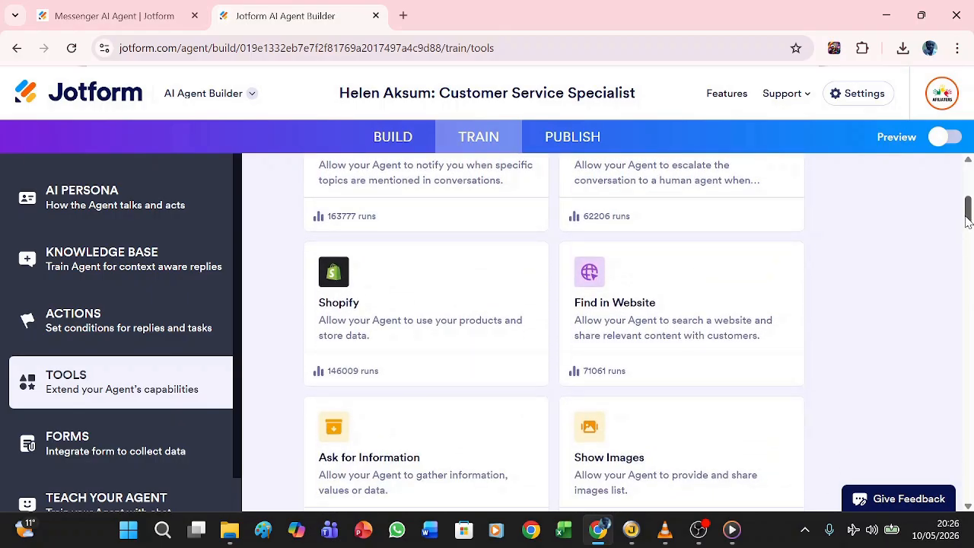
scroll(415, 312, down, 10)
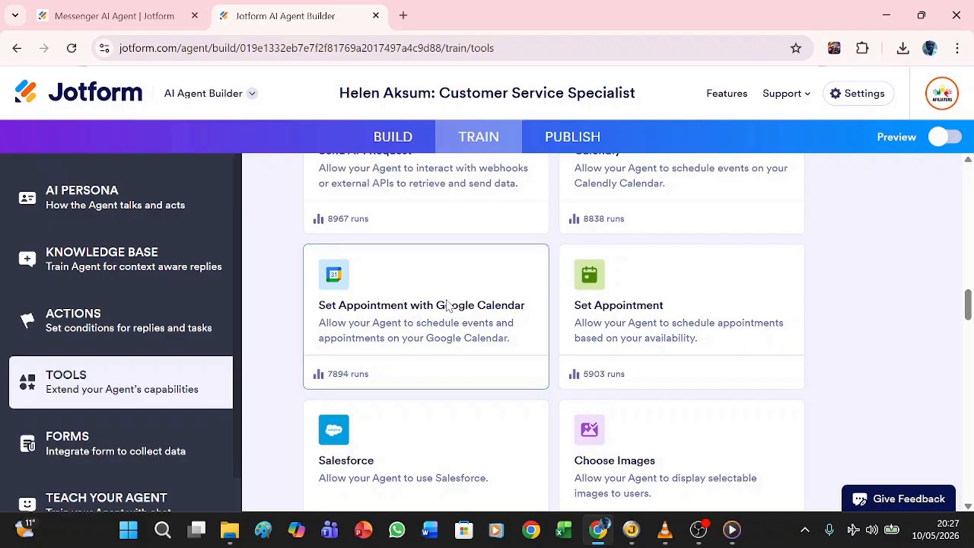
click(415, 323)
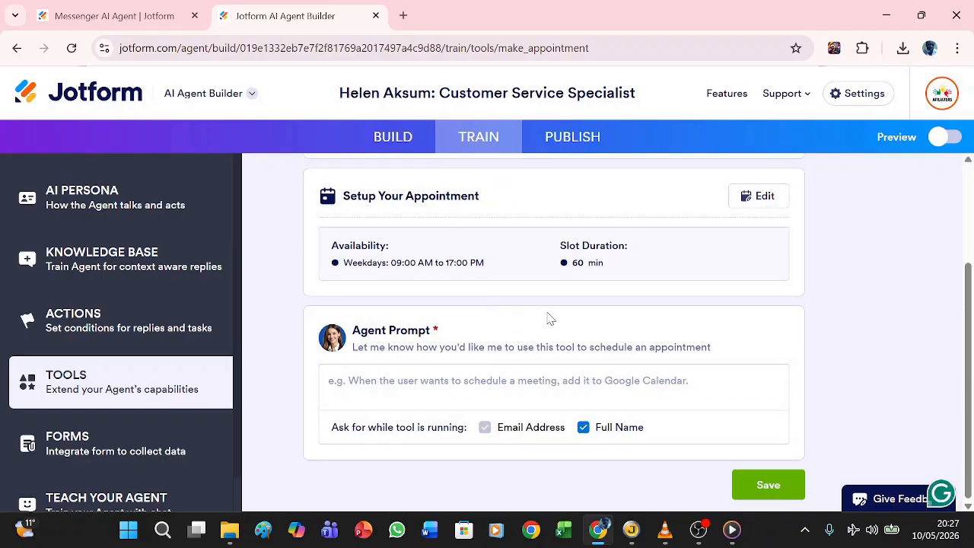
click(525, 374)
text(SET AN APPOINTMENT ON THIS CALENDAR WHEN A CUSTOMER WANTS TO BOOK A TOUR.)
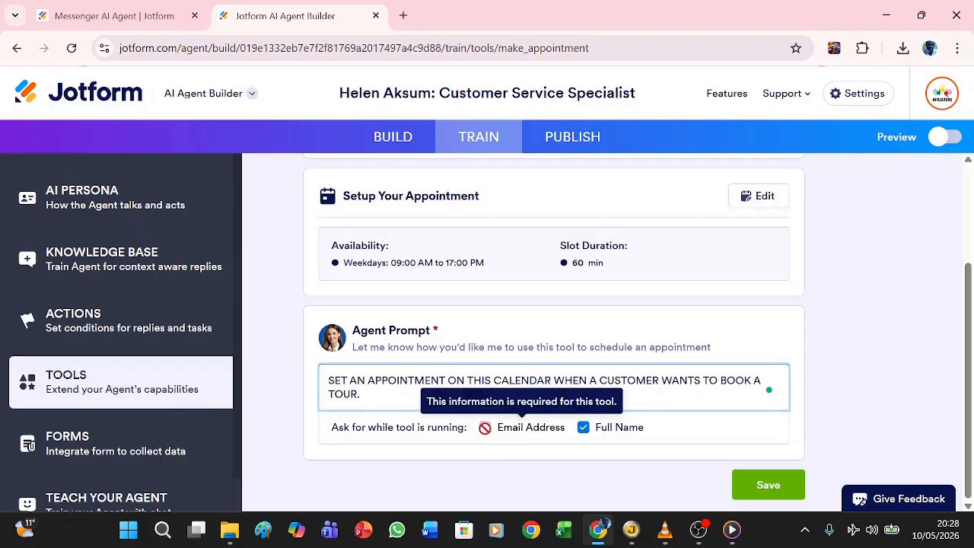
click(484, 427)
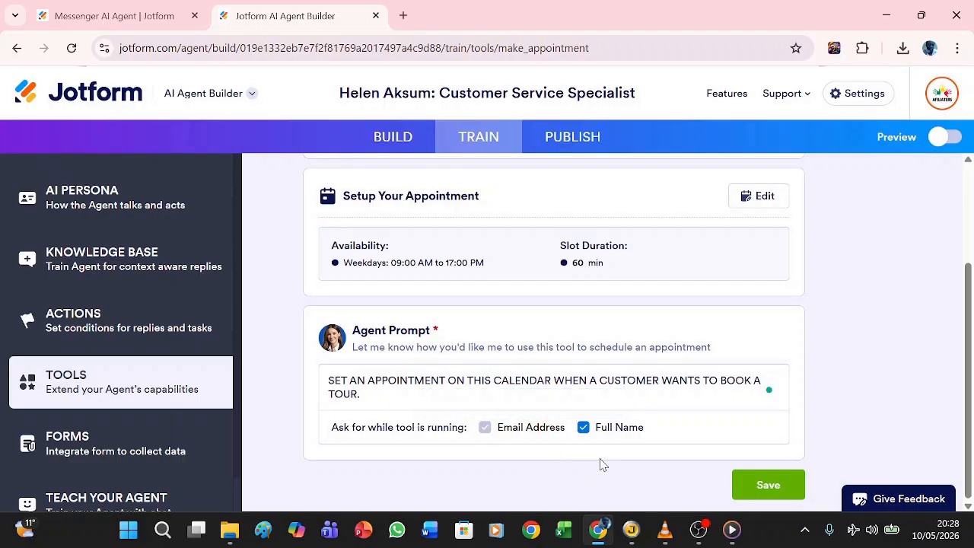
Step: Set the appointment availability interval for weekdays to 6:00 AM to 7:00 PM
scroll(685, 396, up, 2)
click(762, 338)
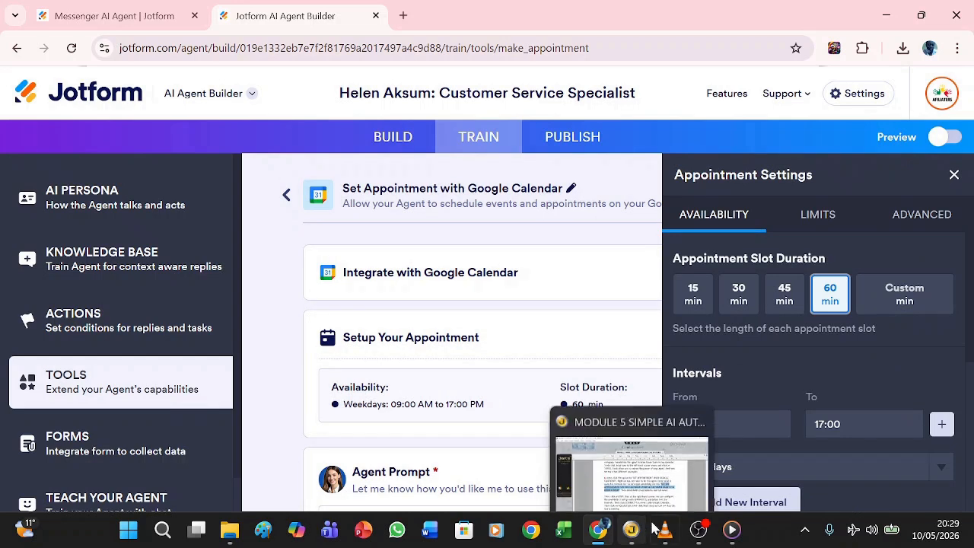
click(706, 424)
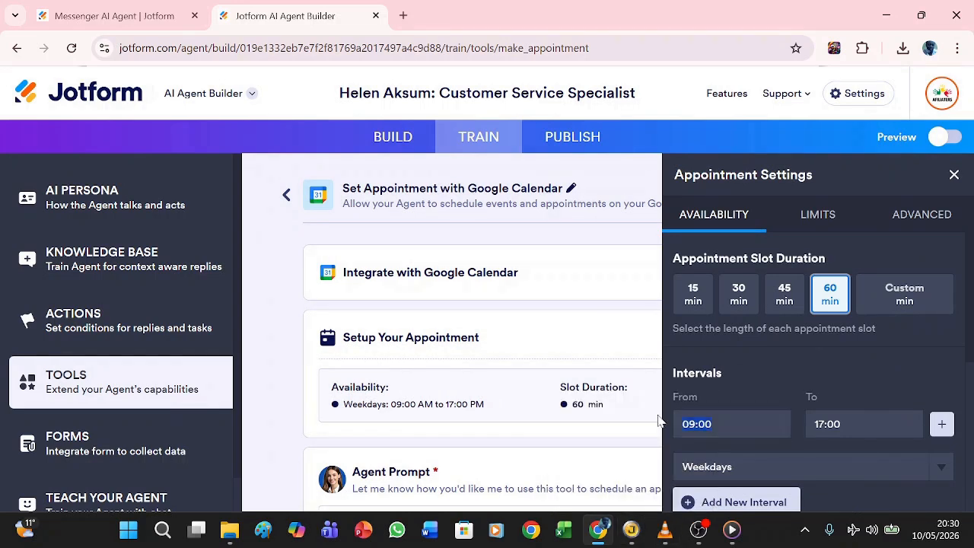
text(6:)
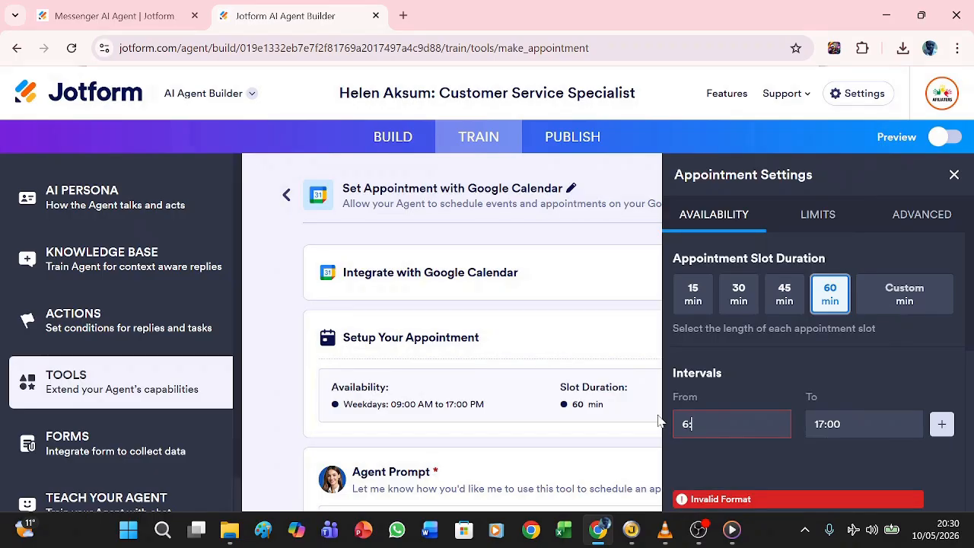
click(659, 421)
Step: Connect and authenticate Google Calendar for the appointment tool and save the tool
click(753, 277)
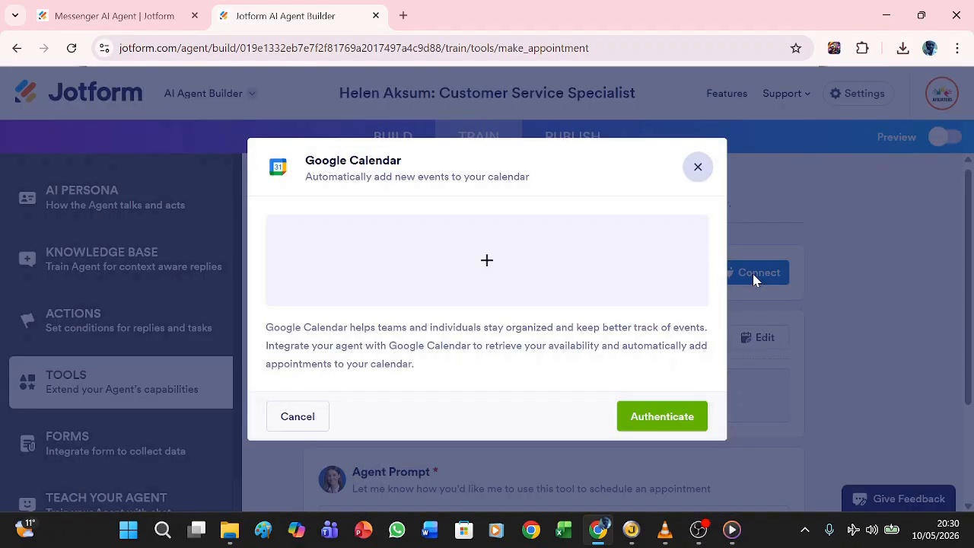
click(659, 419)
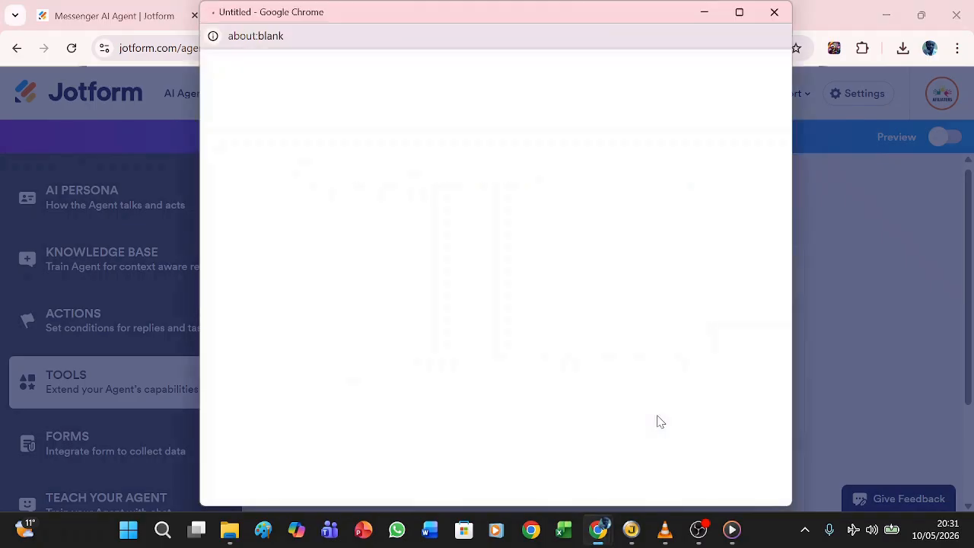
click(664, 533)
click(664, 536)
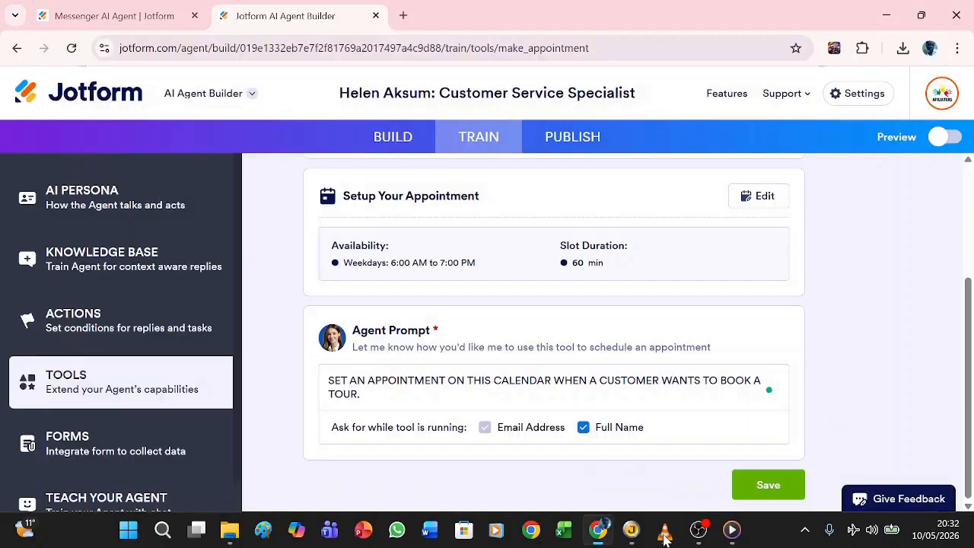
click(774, 485)
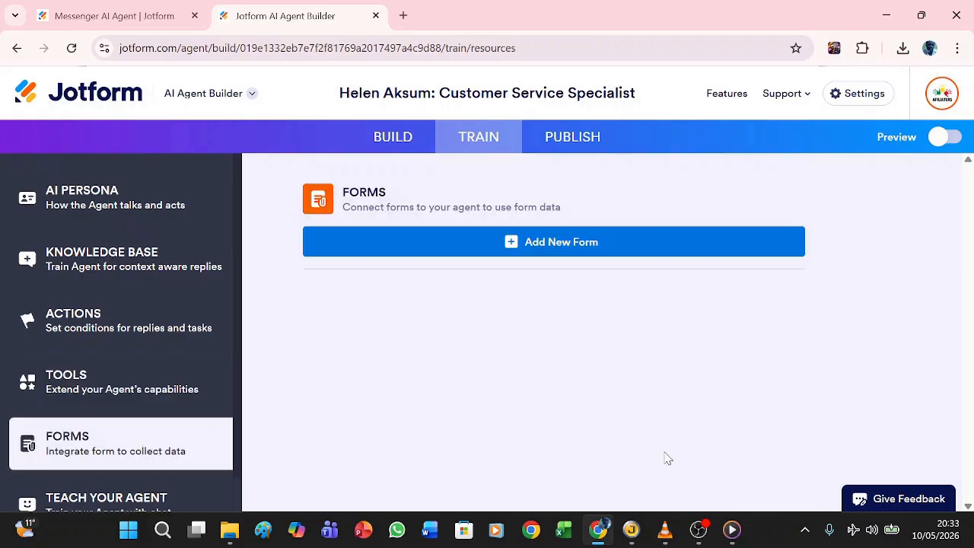
Step: Teach the agent by chat that "Our new AI product rewards strategic thinkers, not panic learners" and ask it to describe this from its knowledge base
click(624, 533)
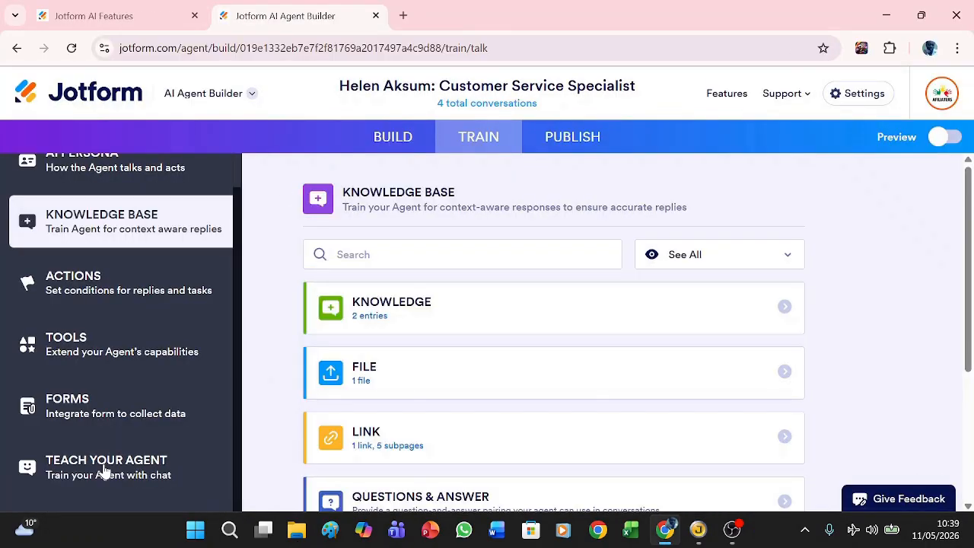
click(104, 471)
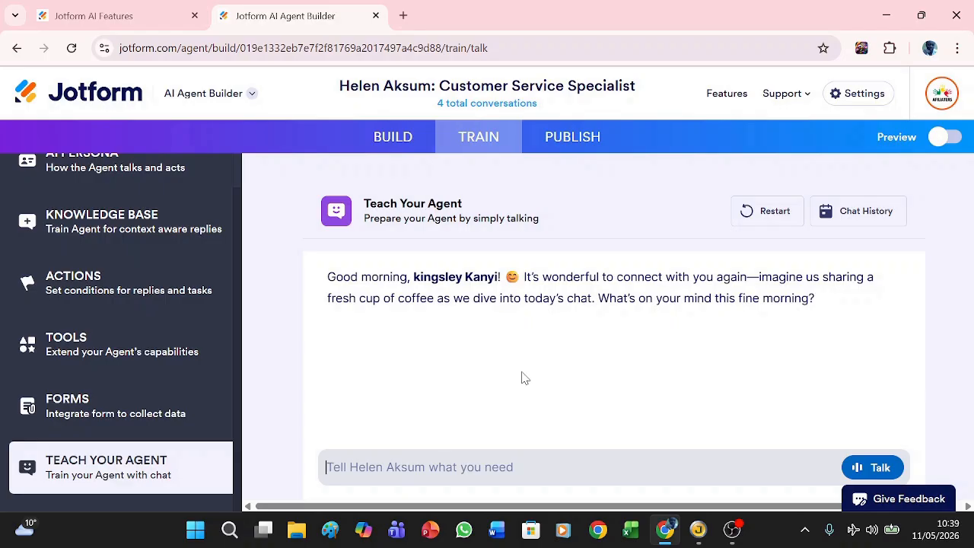
text(Our new AI product rewards strategic thinkers, not panic learners)
key(Return)
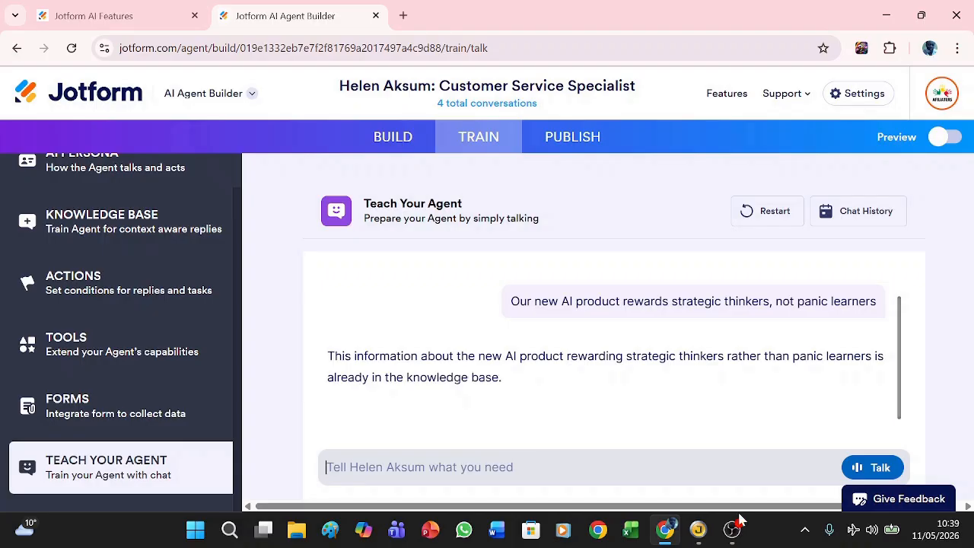
click(697, 535)
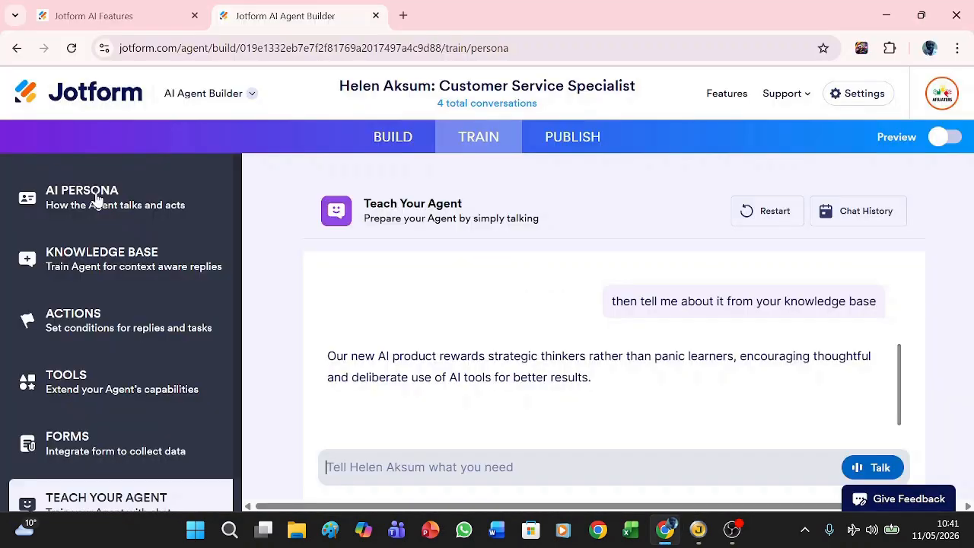
Step: Review the AI persona settings, including agent name, role, tone of voice, chat response length and chat guidelines
click(98, 198)
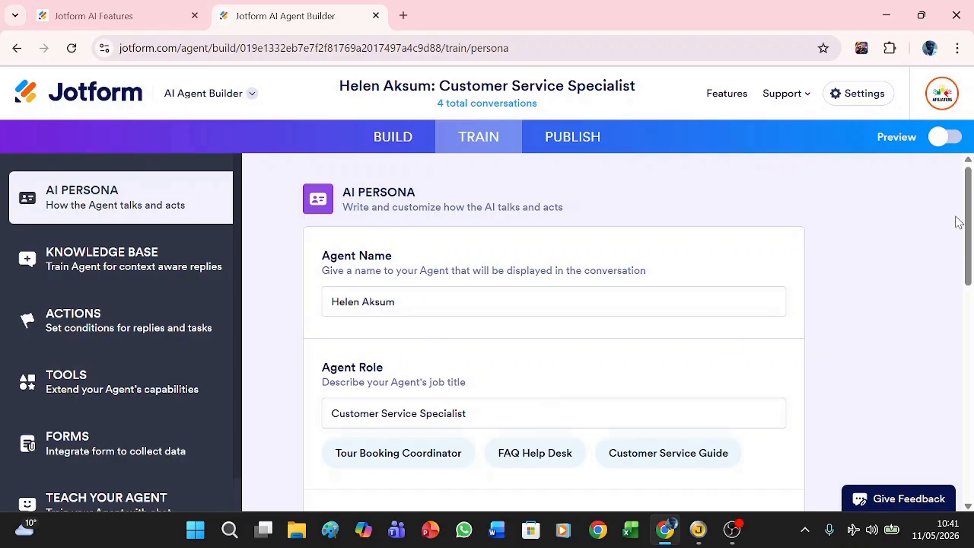
drag(969, 222, 970, 358)
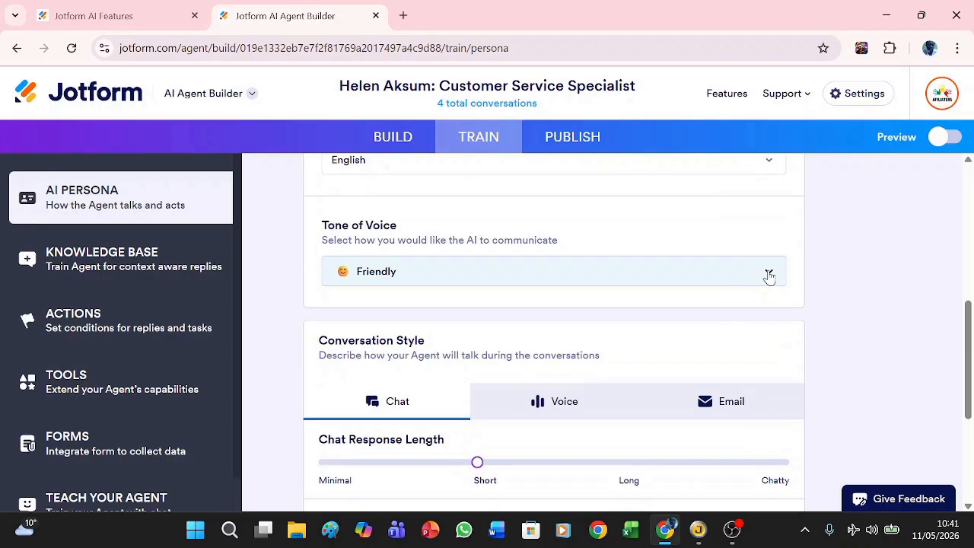
click(769, 275)
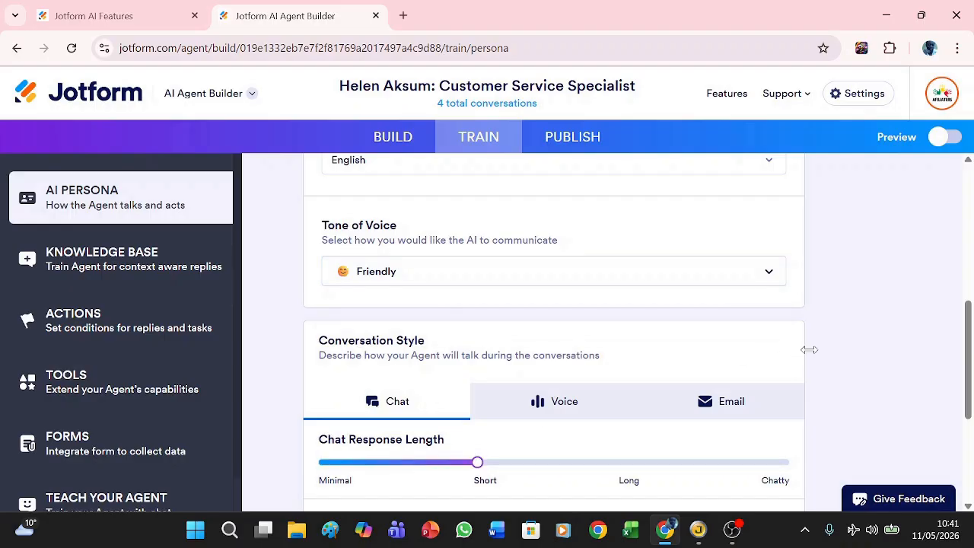
drag(968, 335, 971, 419)
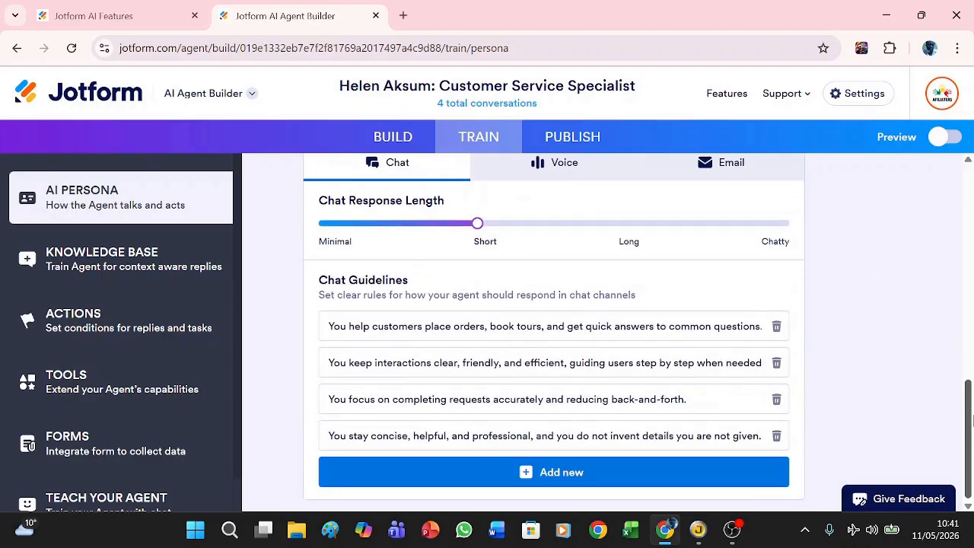
Step: Examine the publishing options for the Chatbot and Standalone channels, including welcome style, embed styles, embed code, platforms and share link
click(572, 139)
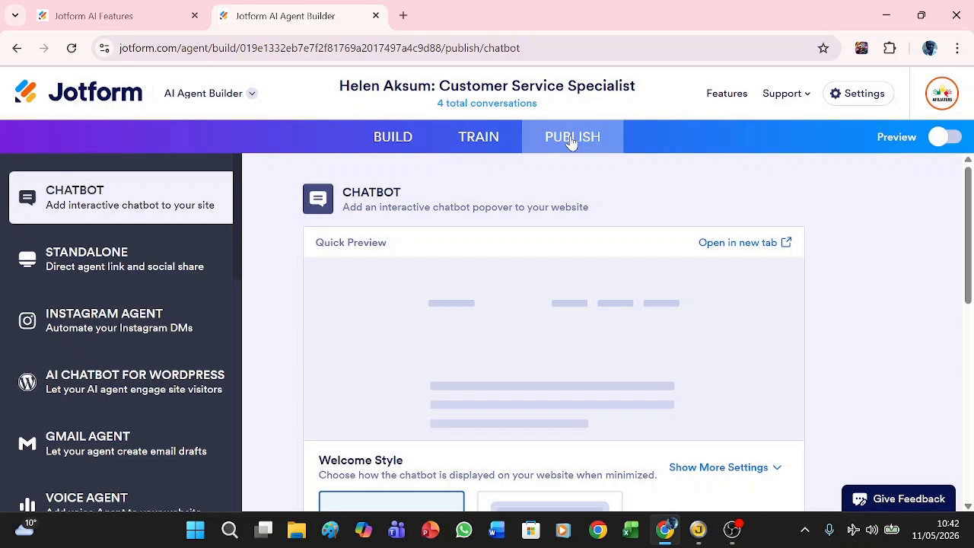
drag(968, 201, 970, 296)
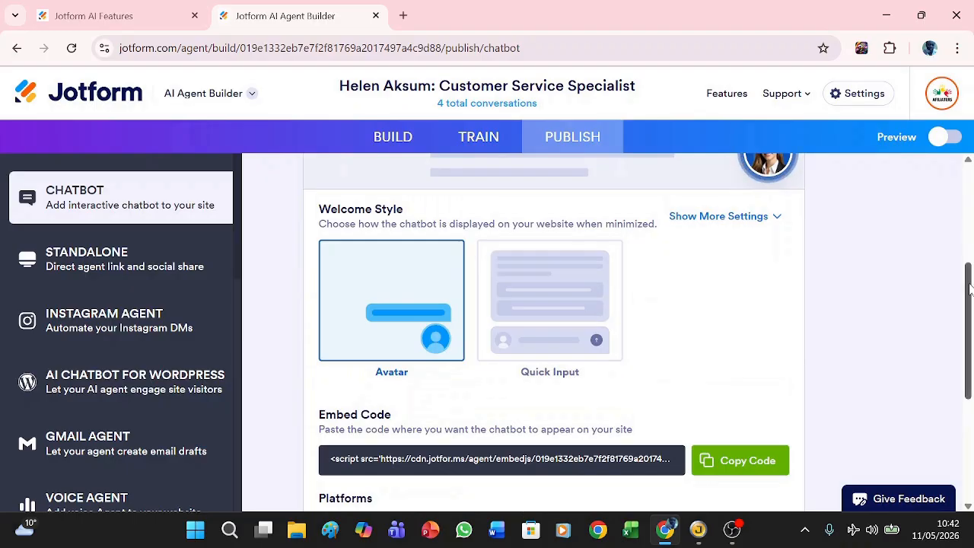
scroll(970, 263, up, 4)
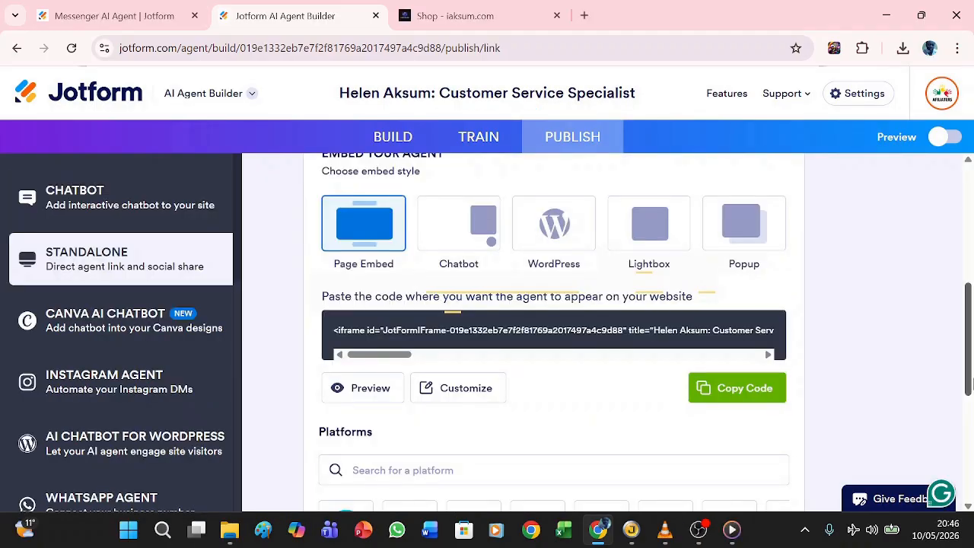
drag(969, 388, 968, 348)
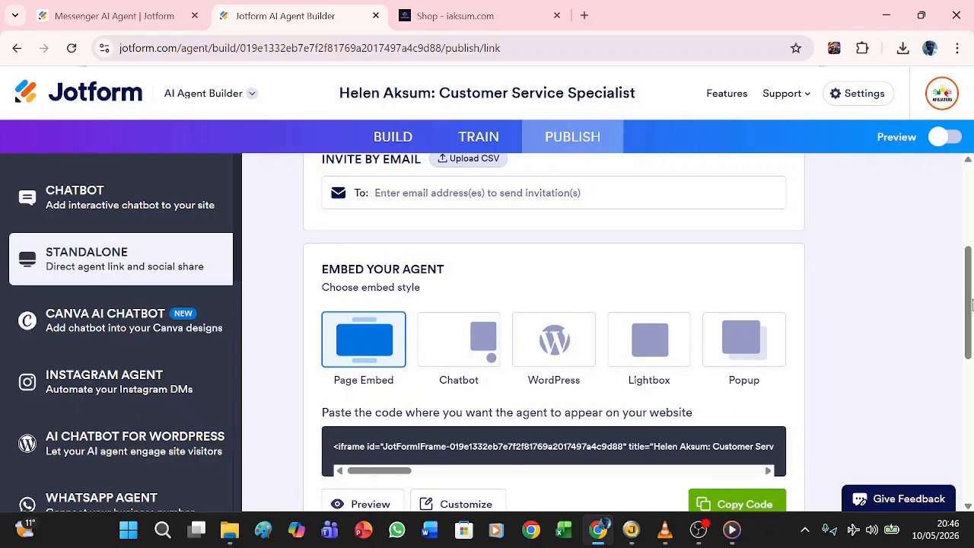
scroll(969, 327, down, 1)
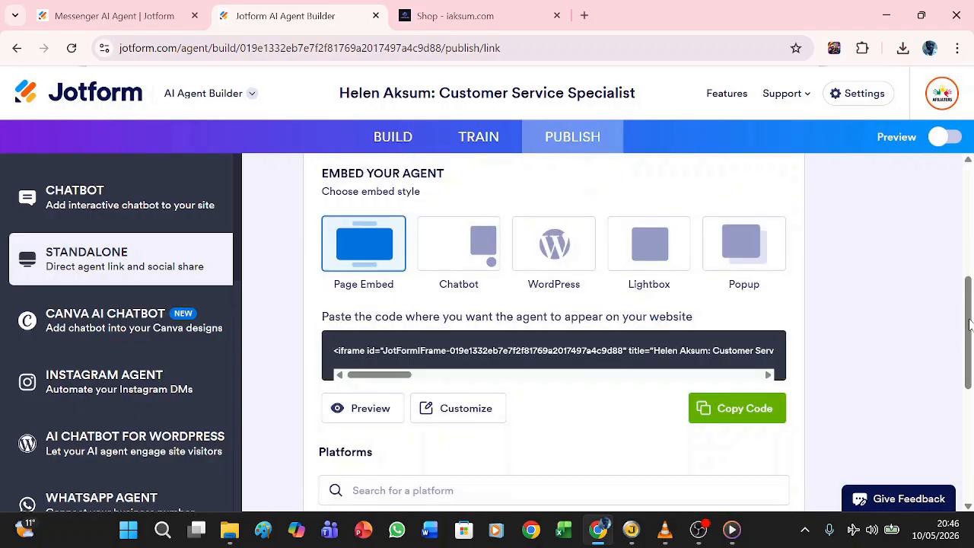
drag(970, 325, 969, 349)
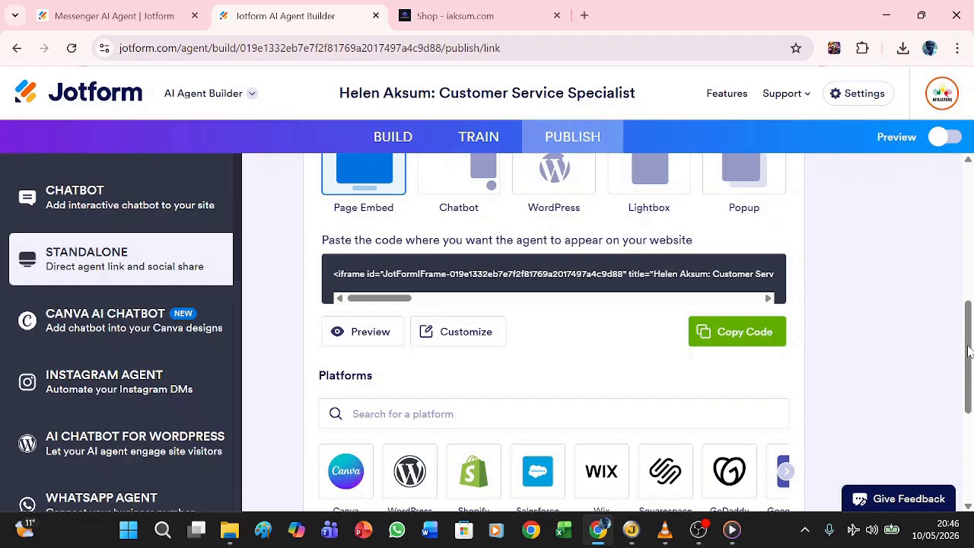
drag(969, 344, 950, 137)
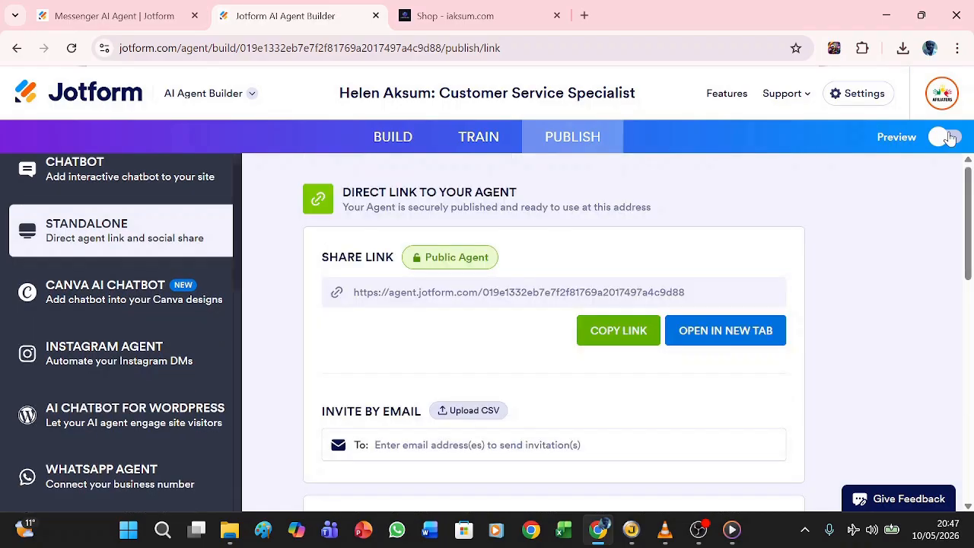
Step: Preview the agent and test its chatbot by asking how much the AI Beginner's Accelerator is and what the business hours are
click(951, 137)
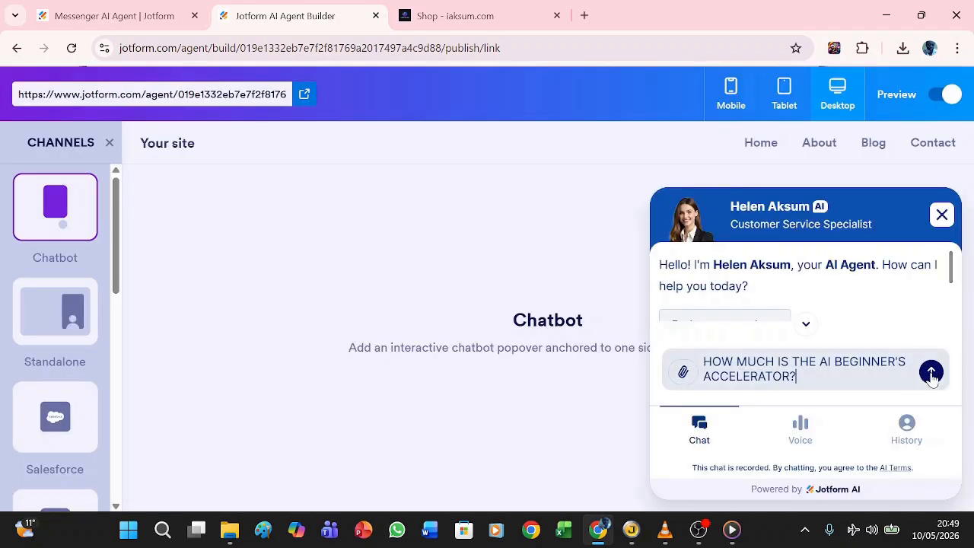
click(932, 375)
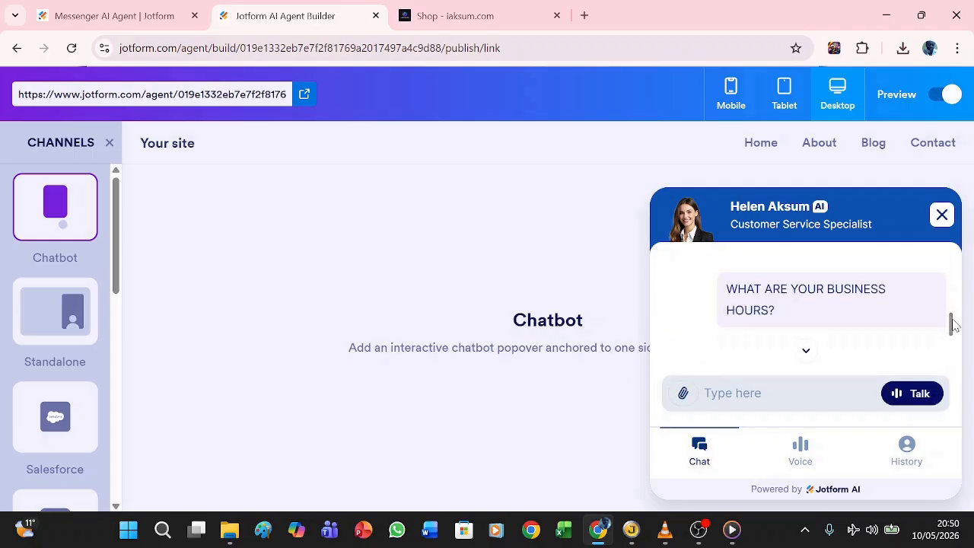
drag(951, 325, 951, 346)
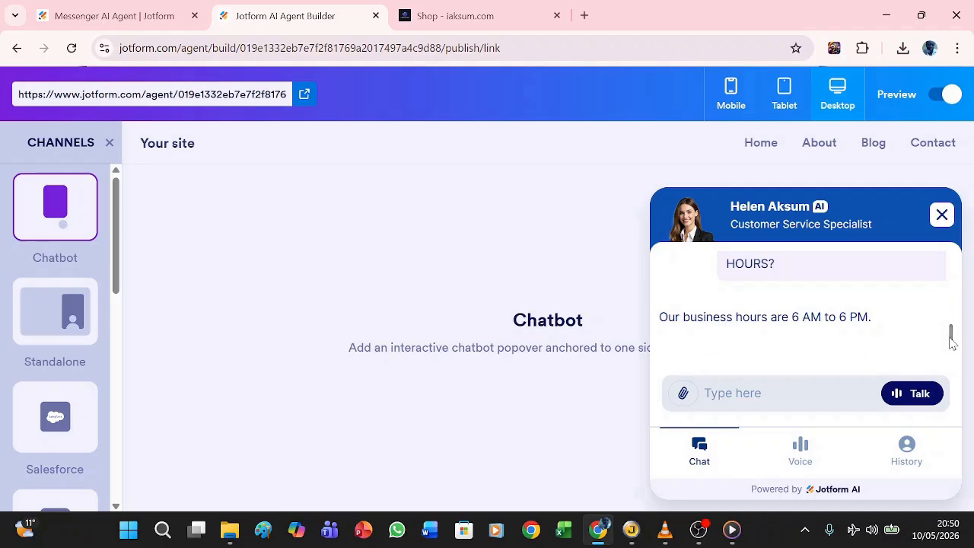
mouse_move(951, 338)
mouse_down()
mouse_move(953, 310)
mouse_move(951, 346)
mouse_up()
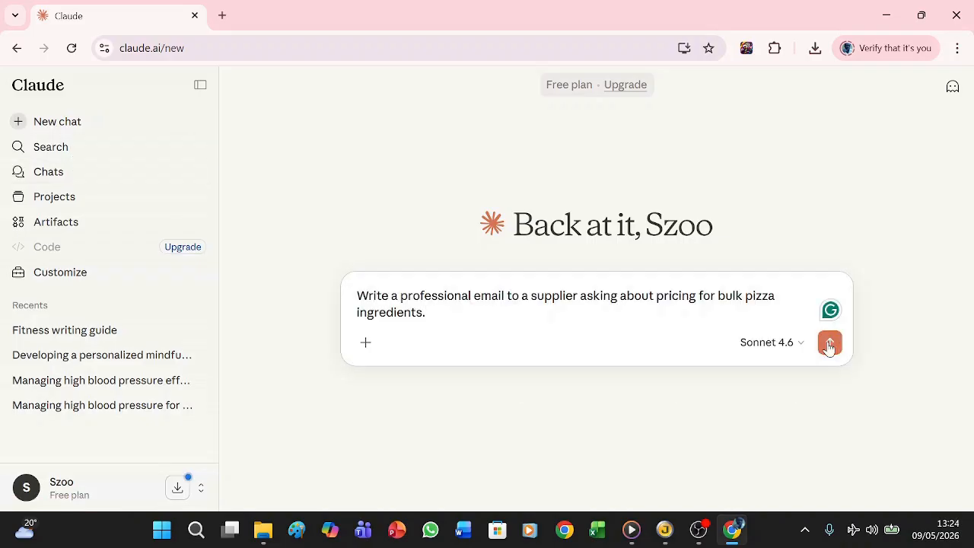
Step: Switch to Claude and ask for a professional email to a supplier about pricing for bulk pizza ingredients, and read the draft
click(830, 343)
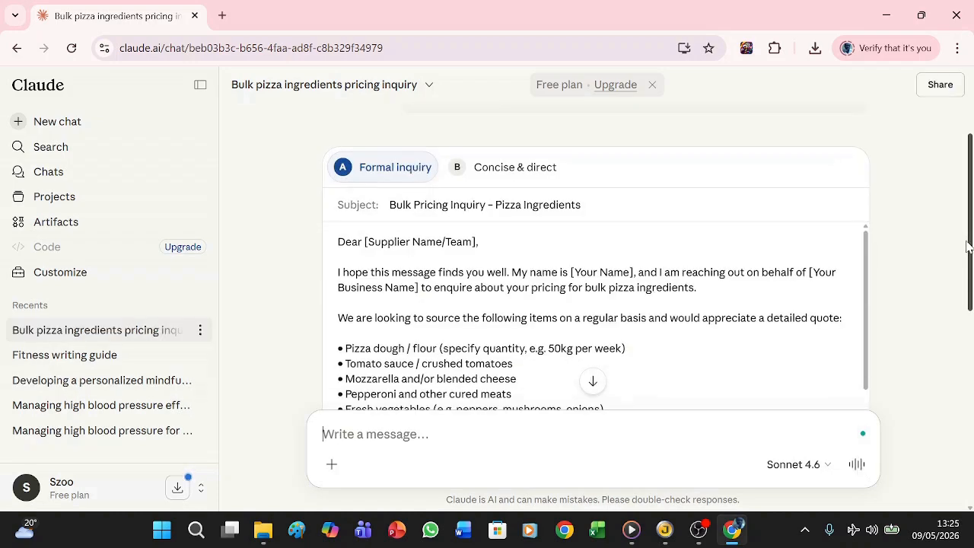
drag(967, 247, 967, 255)
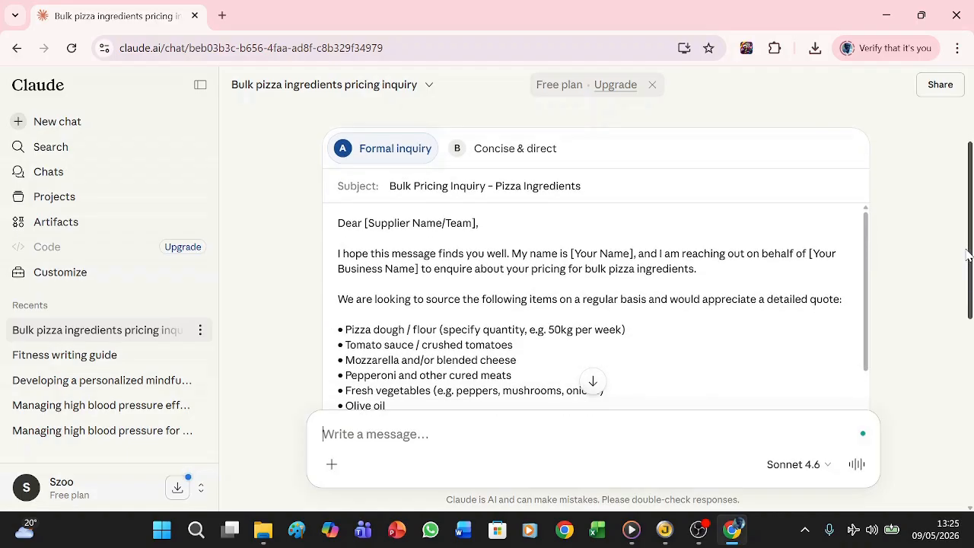
drag(971, 241, 968, 284)
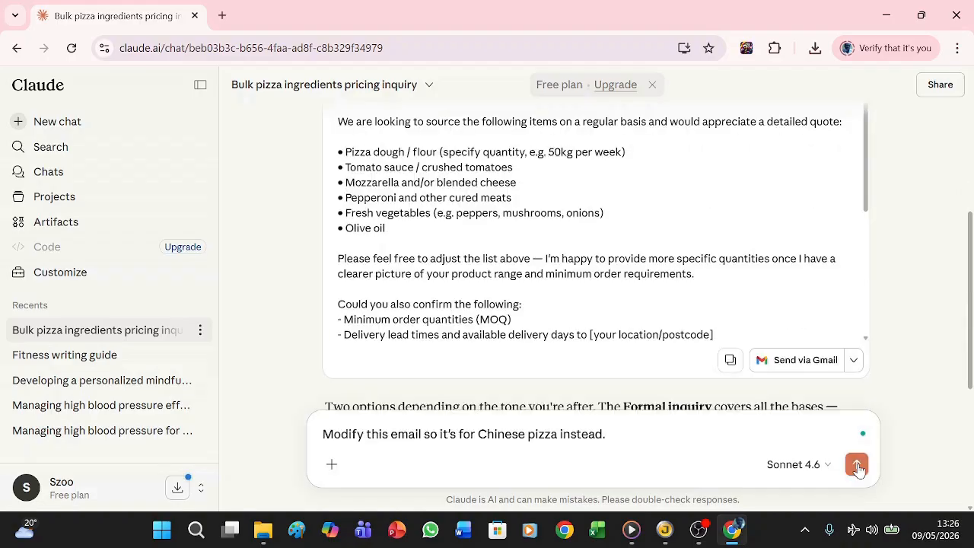
Step: Ask for the supplier email to be modified for Chinese pizza instead and review the updated ingredient list
click(856, 465)
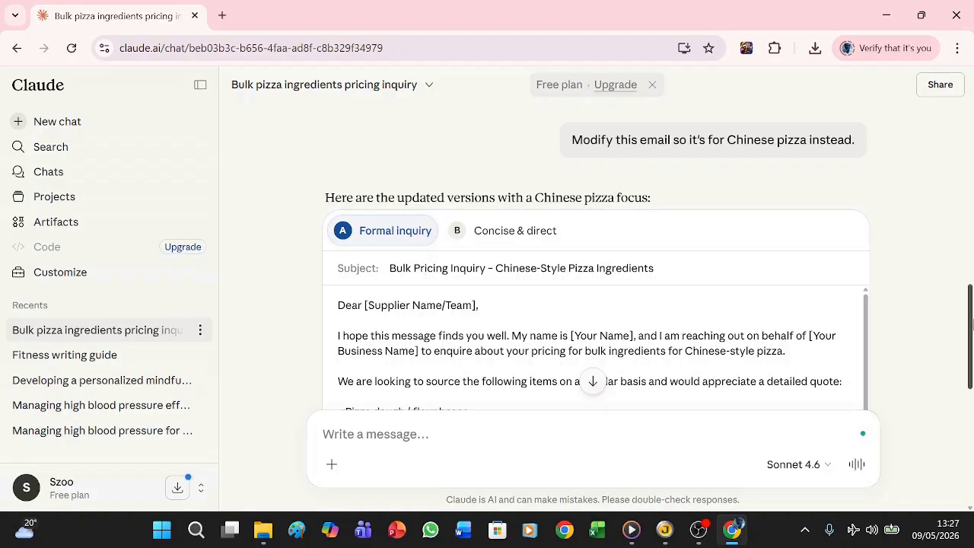
drag(972, 323, 972, 372)
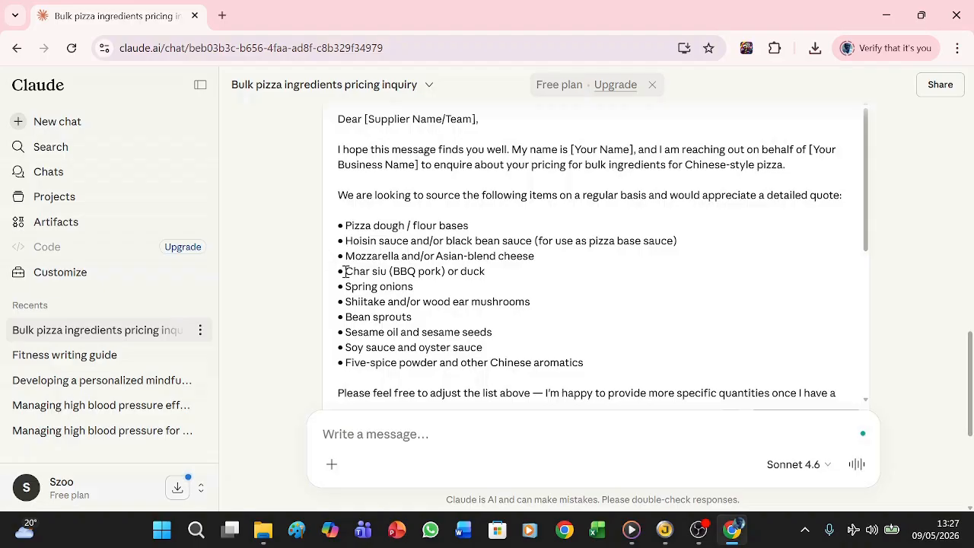
triple_click(494, 270)
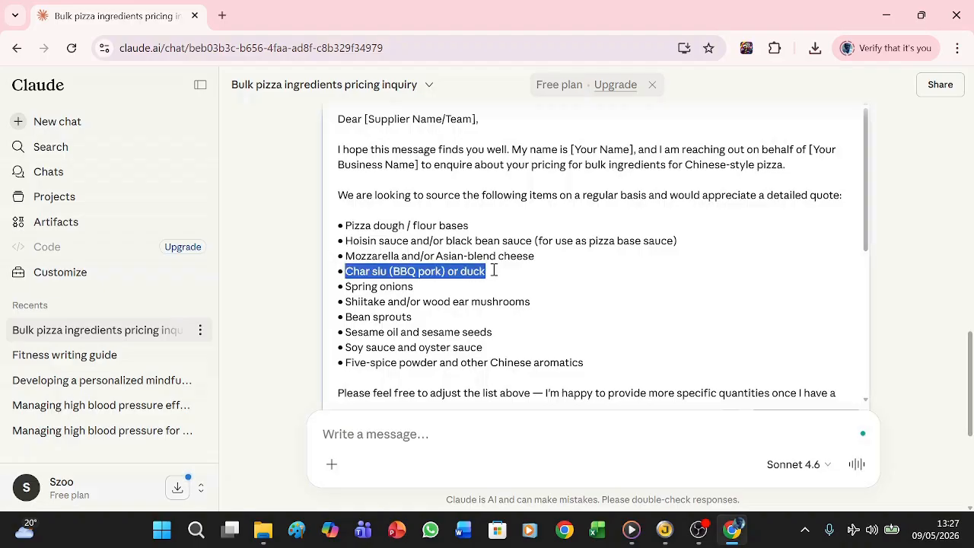
click(494, 271)
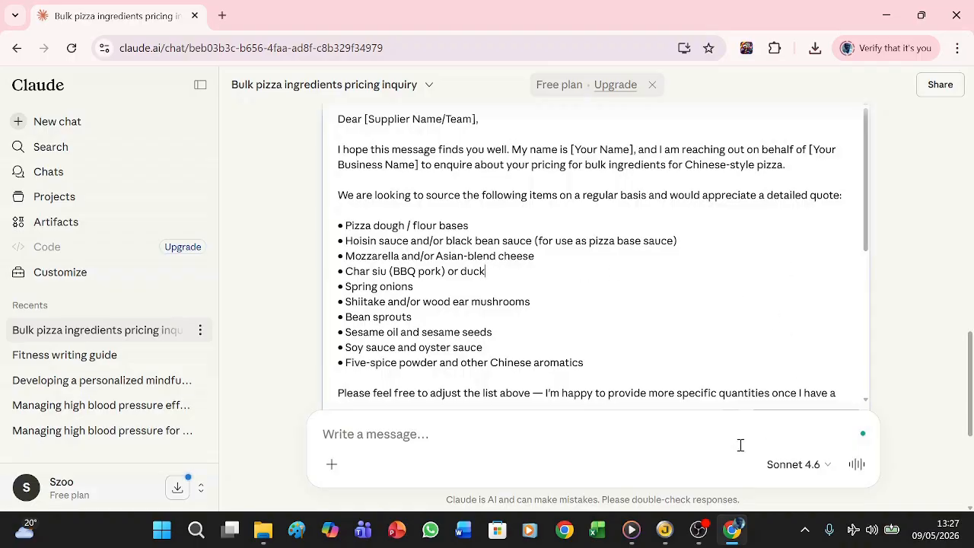
scroll(741, 409, down, 8)
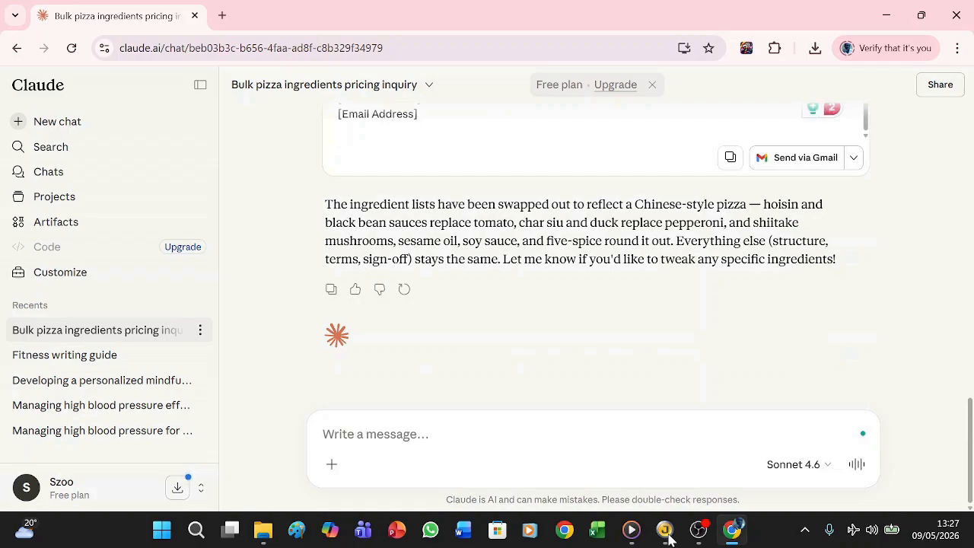
click(669, 539)
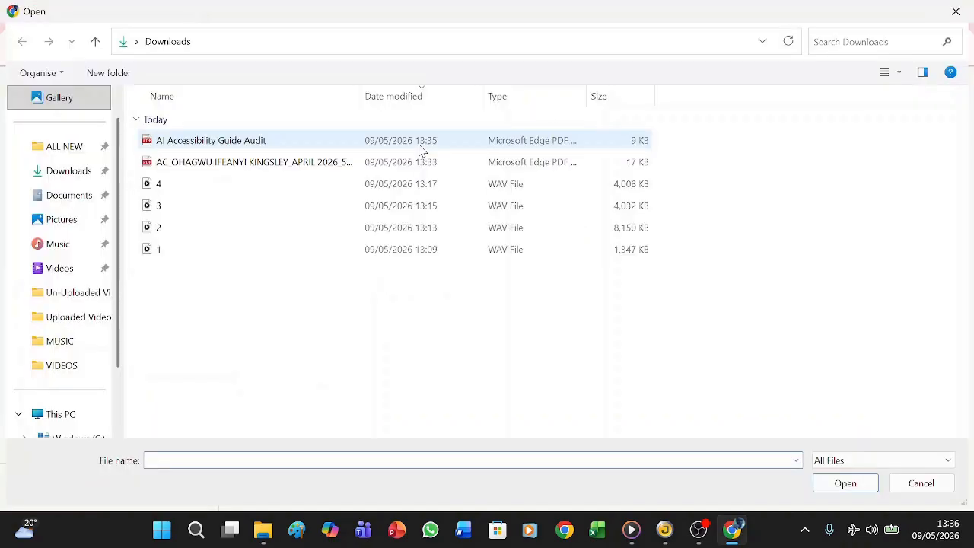
Step: Attach the AI Accessibility Guide Audit PDF to a new chat and request a summary with the key takeaways
double_click(290, 145)
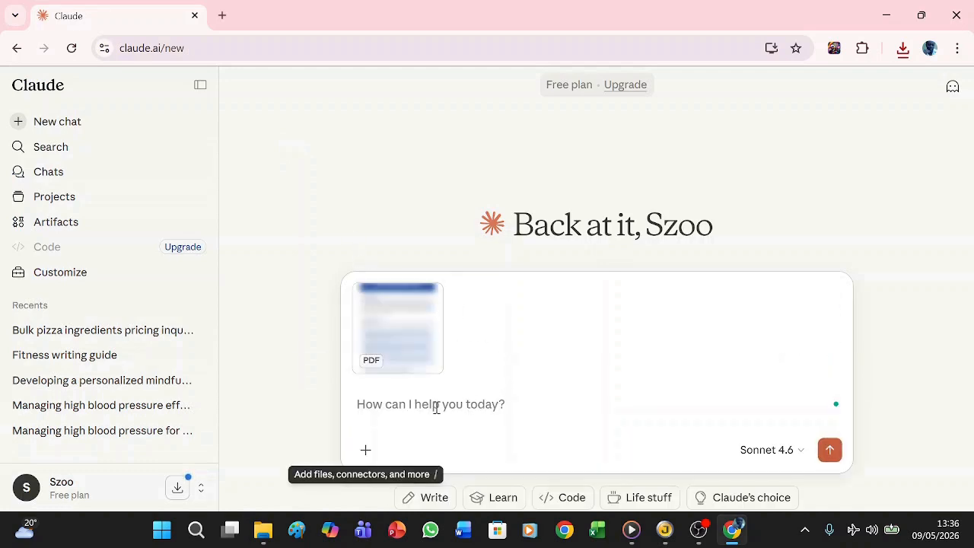
click(436, 408)
text(summarise this and give me the key takeaways.)
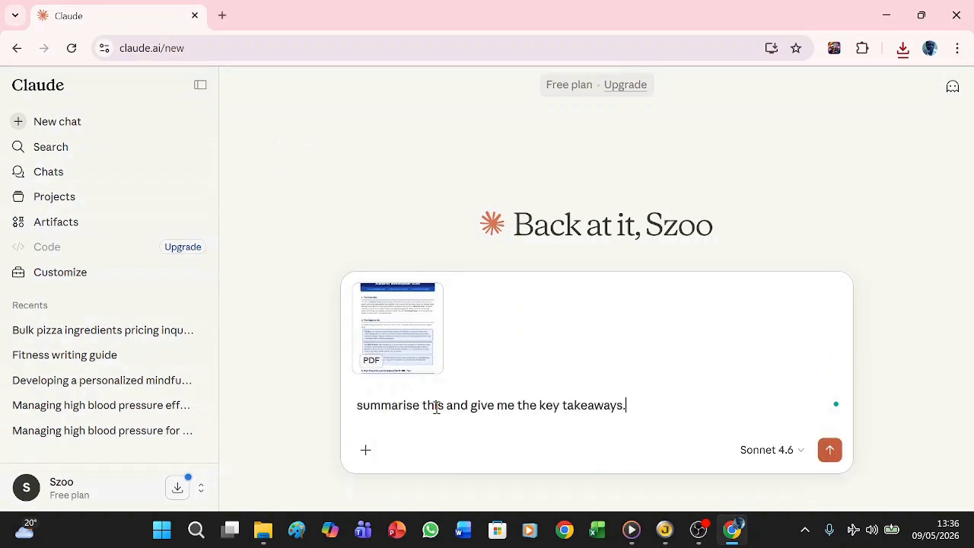
click(830, 451)
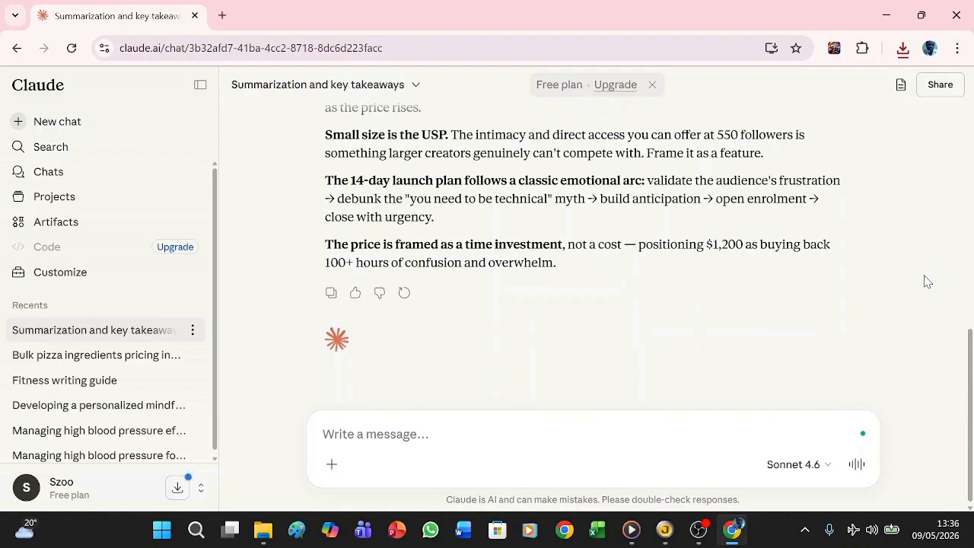
scroll(927, 282, up, 2)
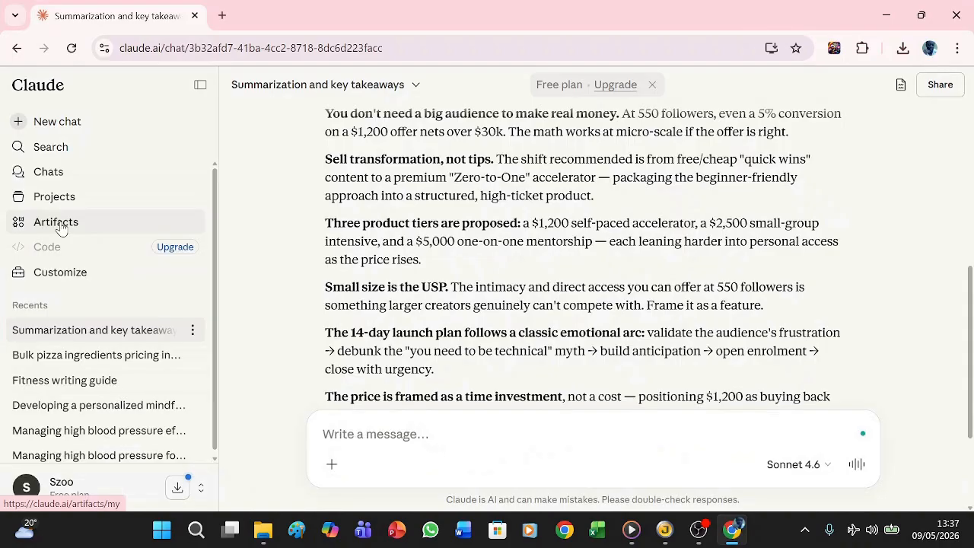
Step: Create a new artifact in the Documents and templates category
click(61, 229)
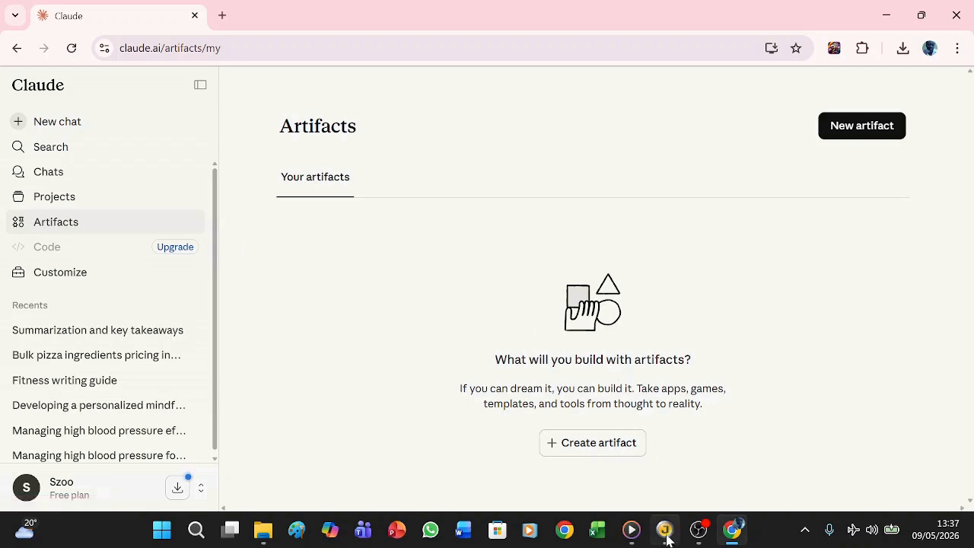
click(589, 445)
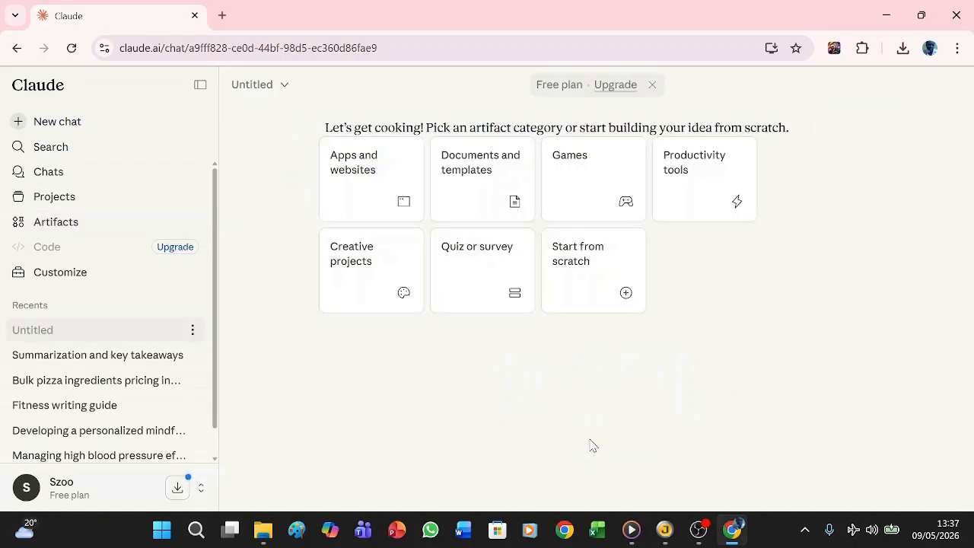
click(481, 172)
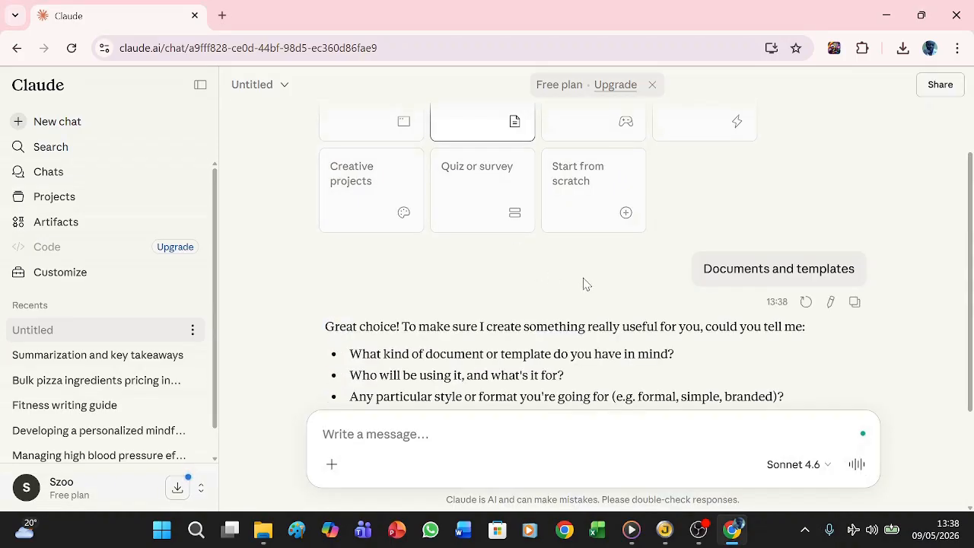
scroll(584, 284, down, 1)
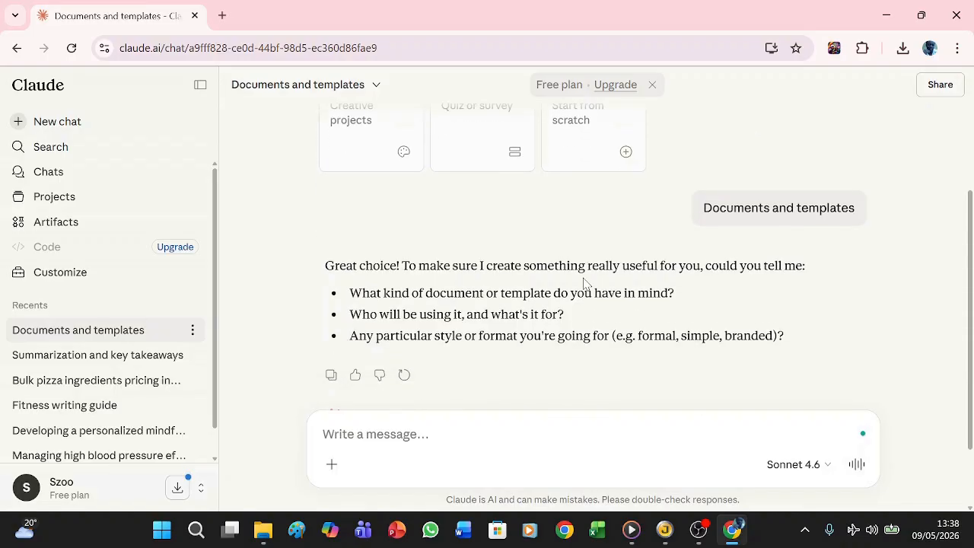
Step: Request a product launch plan for the IAKSUM pizza company and approve the proposed structure with "that looks great"
click(397, 436)
text(Create a product launch plan for the IAKSUM pizza company)
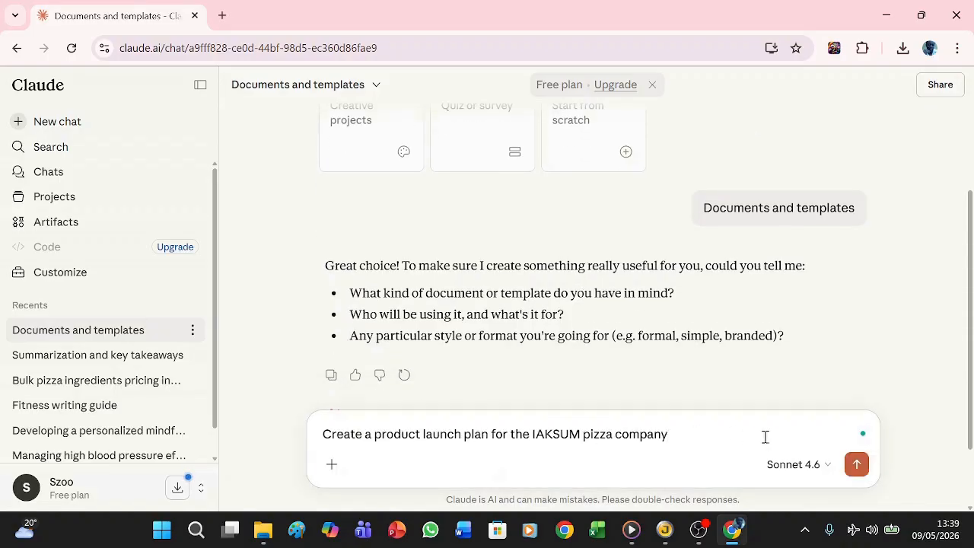
click(856, 465)
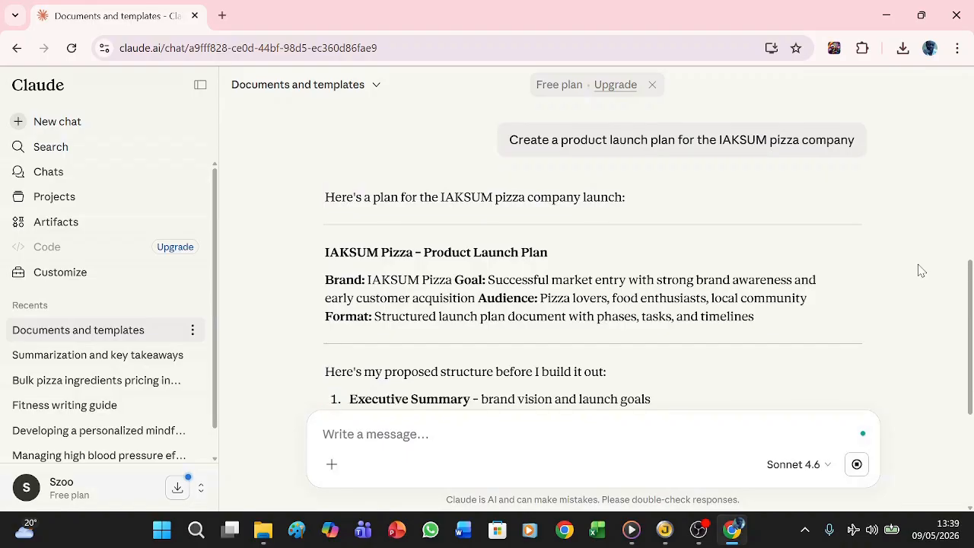
text(that looks great)
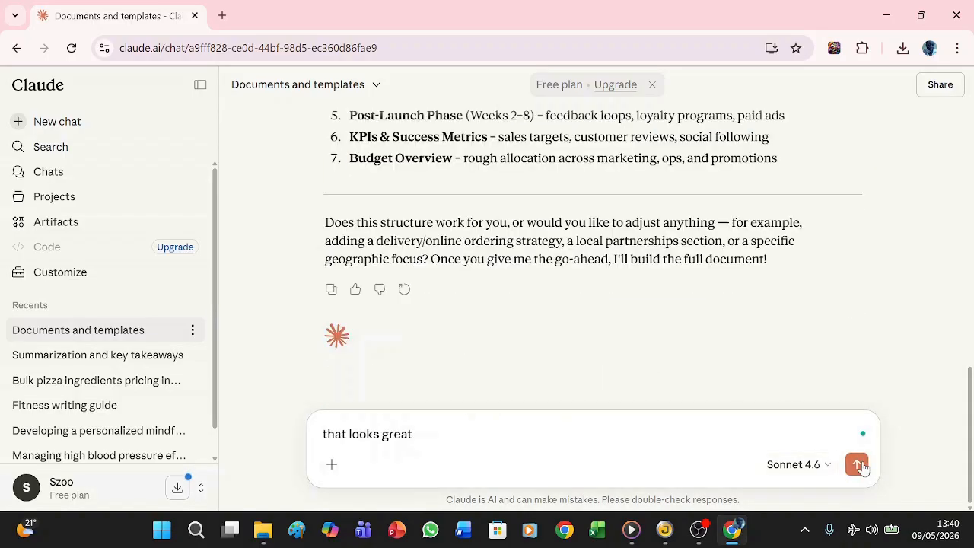
click(858, 465)
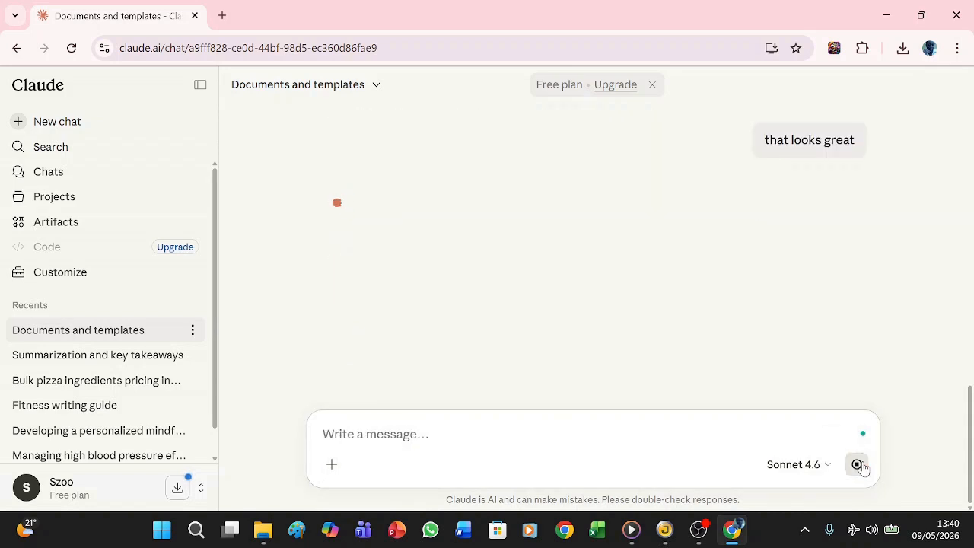
mouse_move(660, 538)
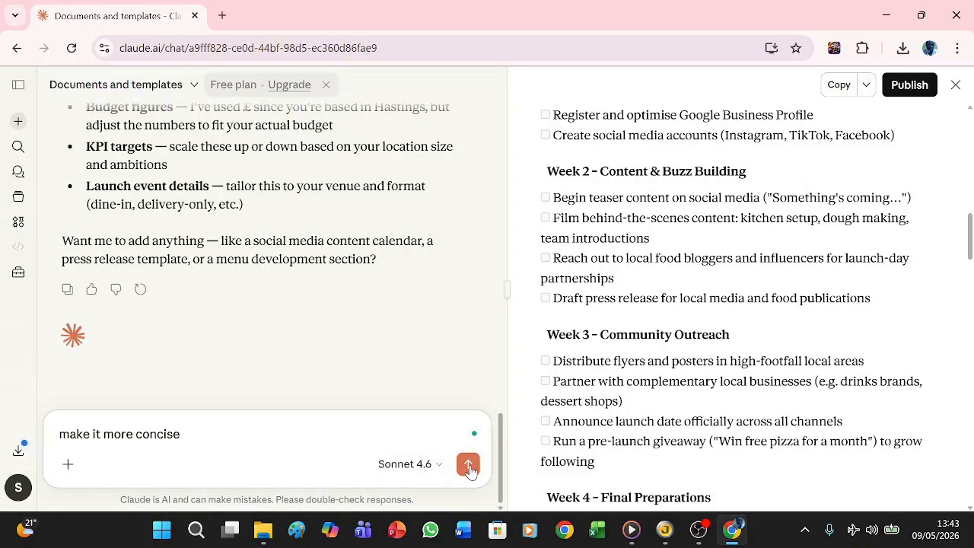
Step: Ask for the launch plan to be made more concise and for a section with sales forecasts
click(468, 465)
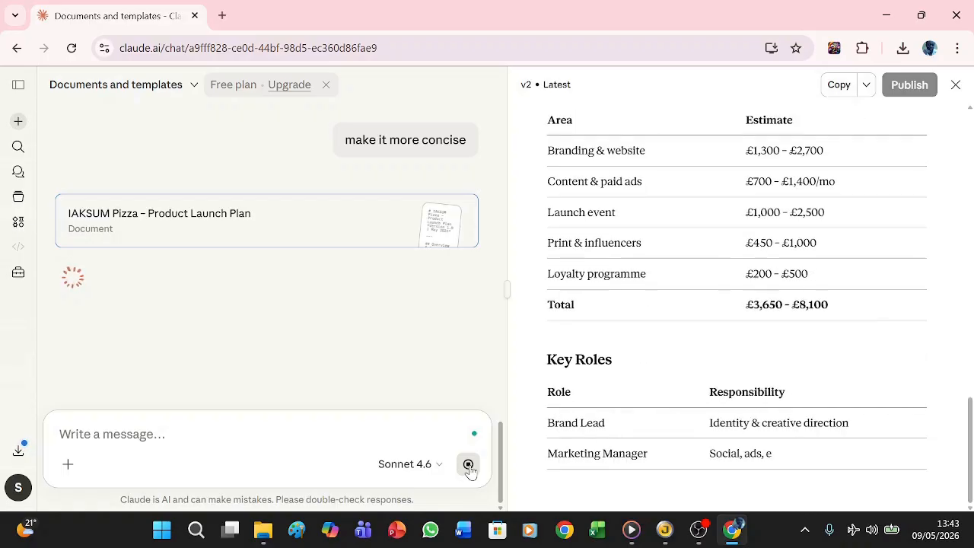
text(add a section with sales forecasts.)
click(468, 466)
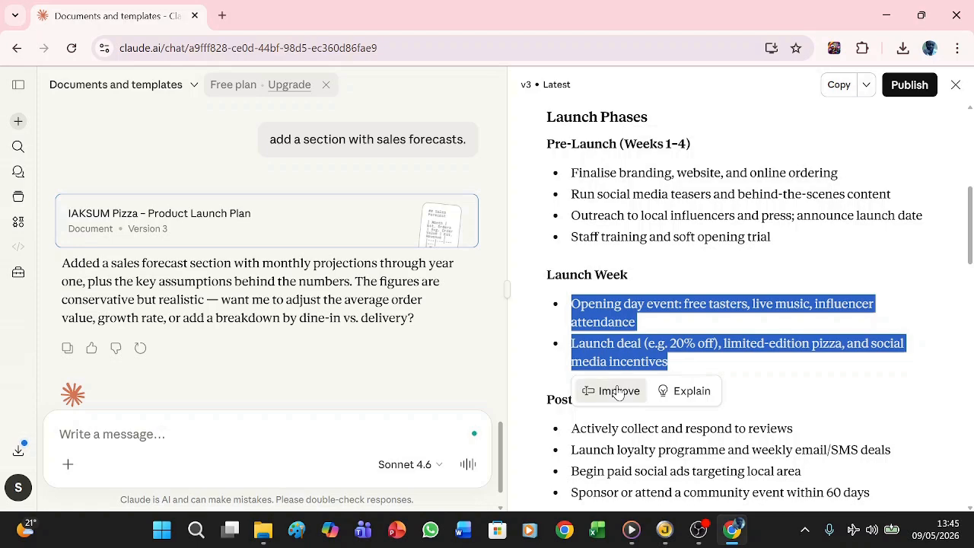
Step: Improve the two selected Launch Week bullets with the instruction "make it more persuasive"
click(617, 390)
text(make it more persuasive)
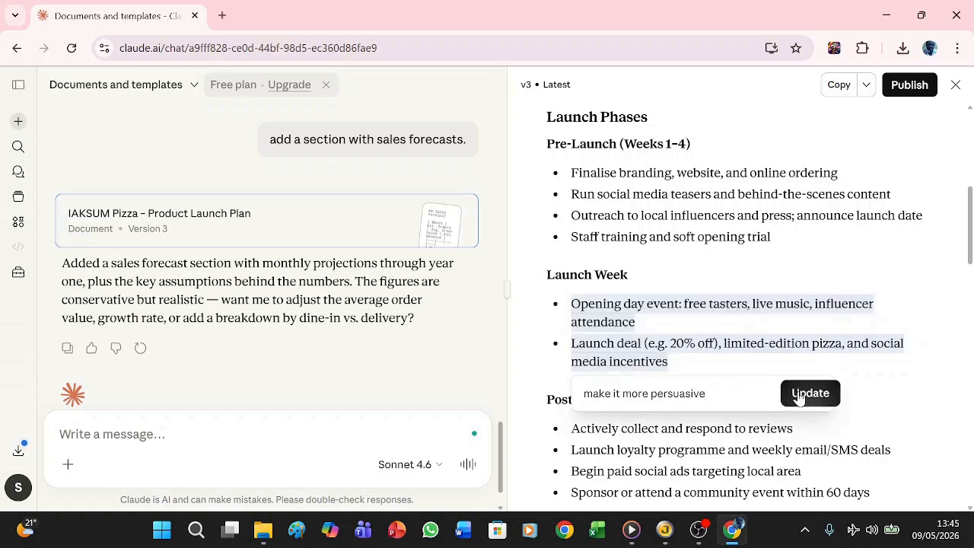
click(799, 394)
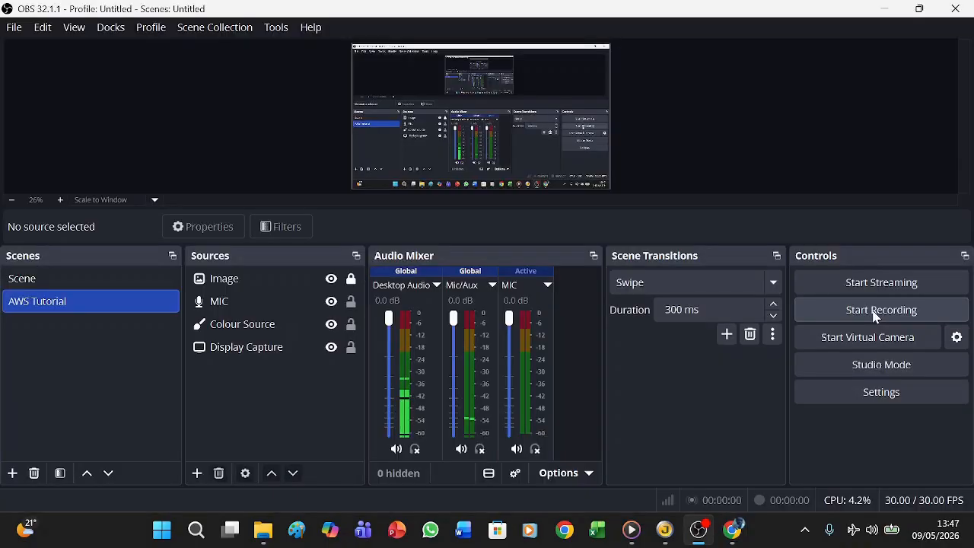
click(874, 317)
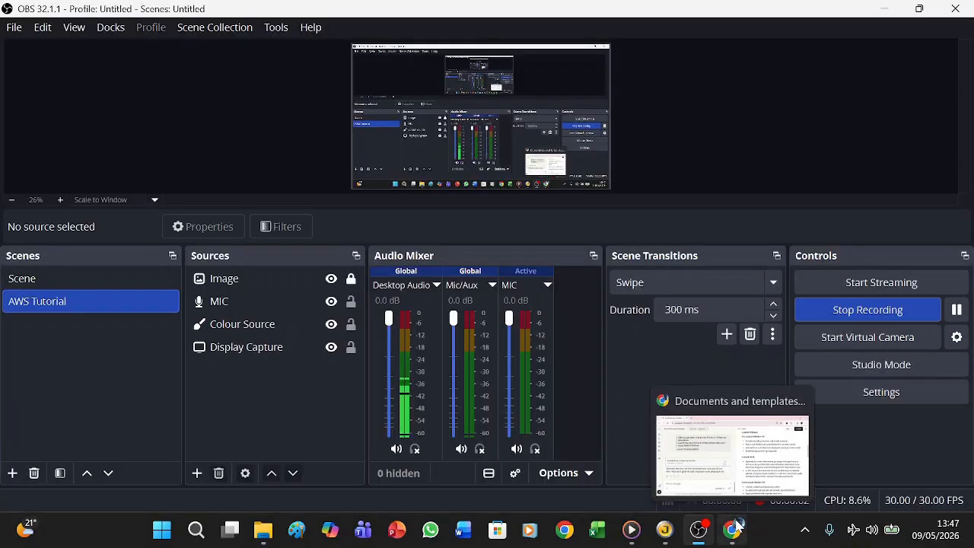
click(738, 522)
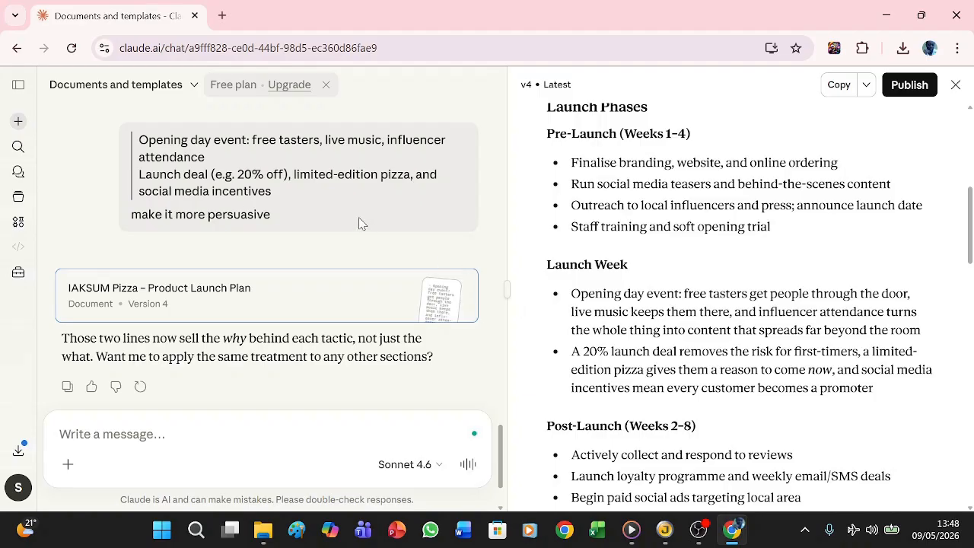
Step: Rename the chat to "PRODUCTS iaksum LAUNCH PLAN pizza" and save the new name
click(194, 86)
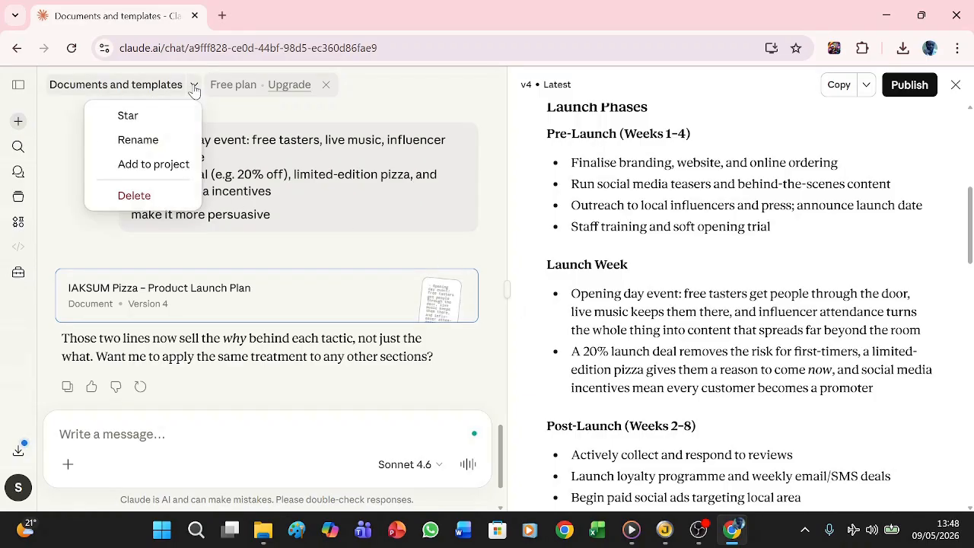
click(138, 140)
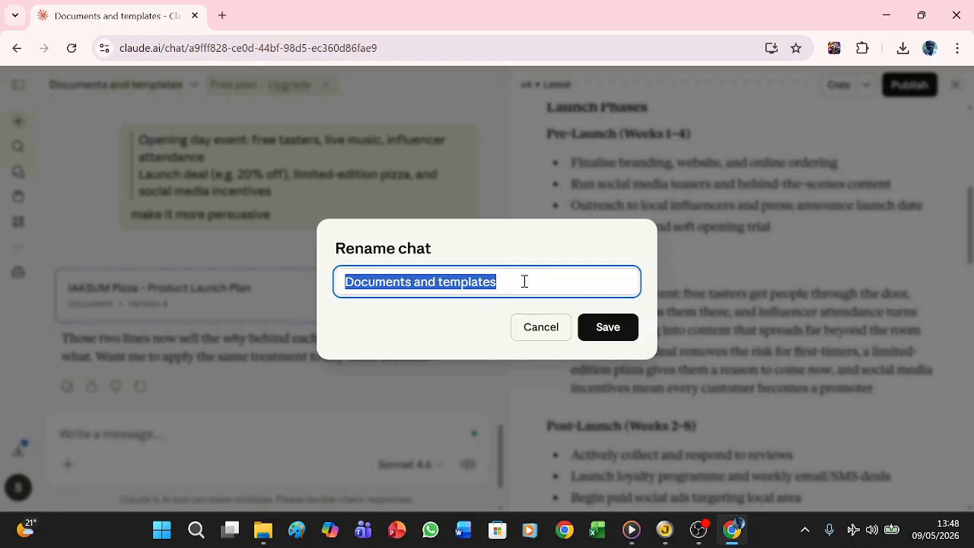
text(PRODUCTS iaksum LAUNCH PLAN pizza)
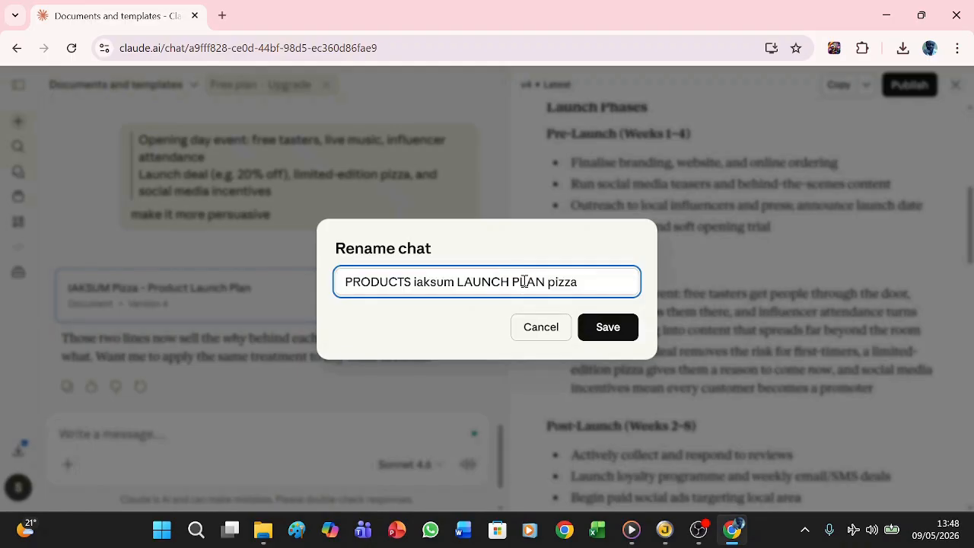
click(603, 336)
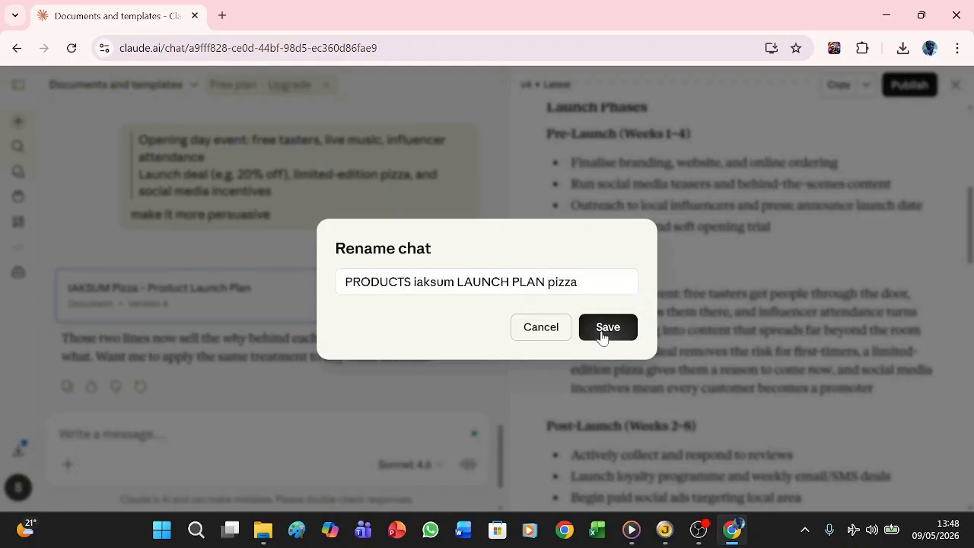
click(602, 335)
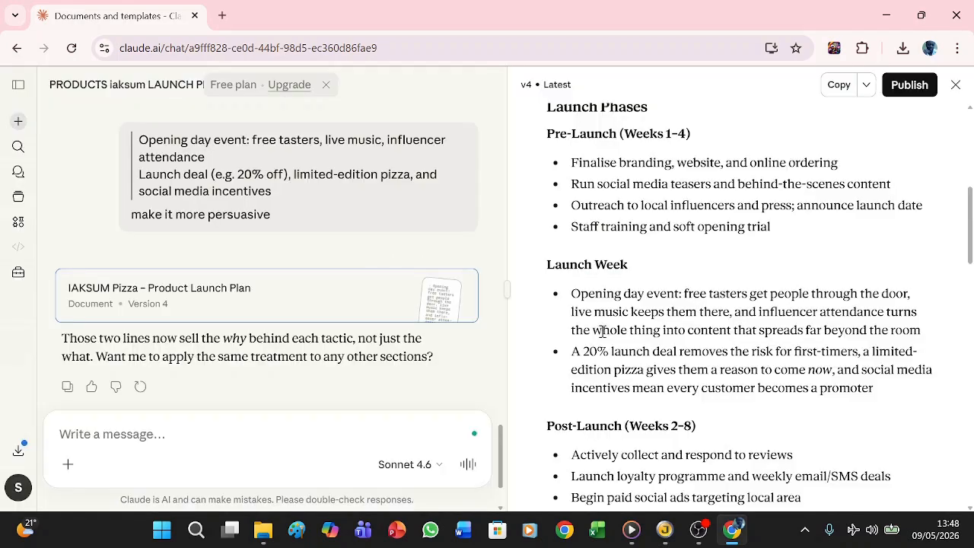
Step: Move the renamed chat into a newly created project called "PIZZA MEAL LAUNCH"
click(265, 86)
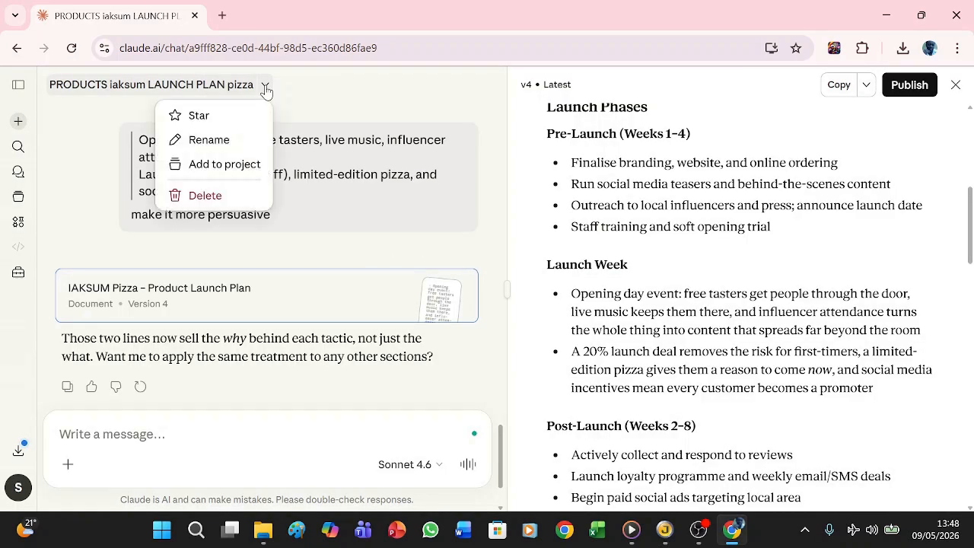
click(223, 175)
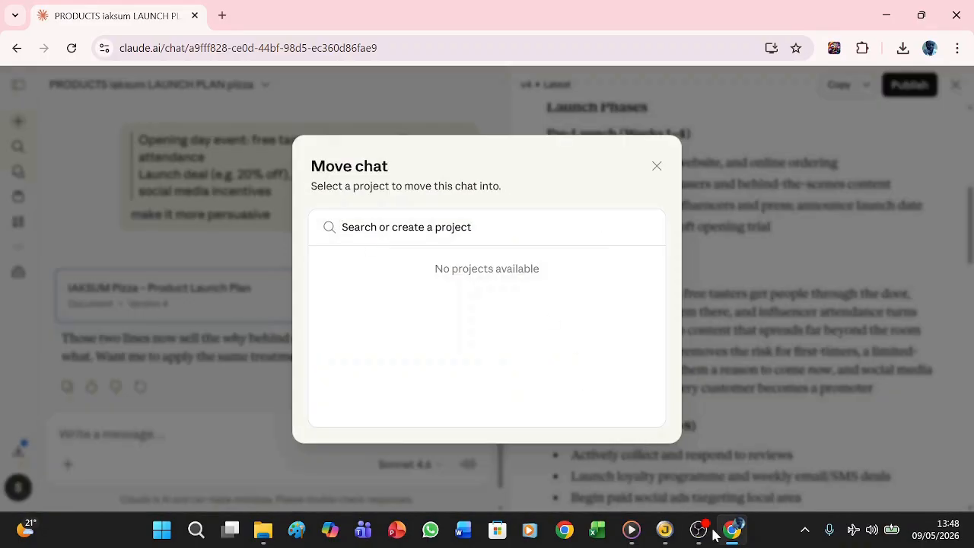
text(PIZZA MEAL LAUNCH)
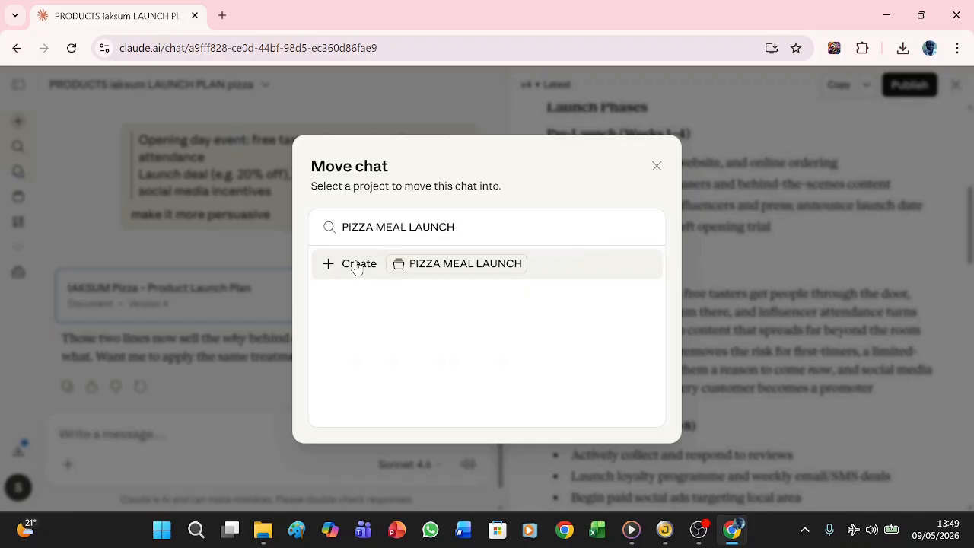
click(357, 267)
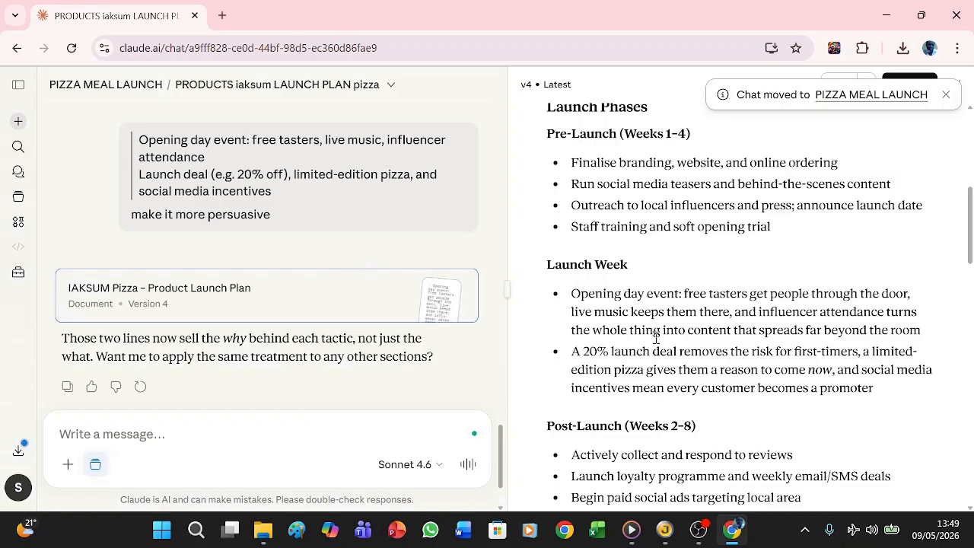
Step: Upload the "AI Accessibility Guide Audit" PDF from the Downloads folder to the PIZZA MEAL LAUNCH project's files
click(18, 222)
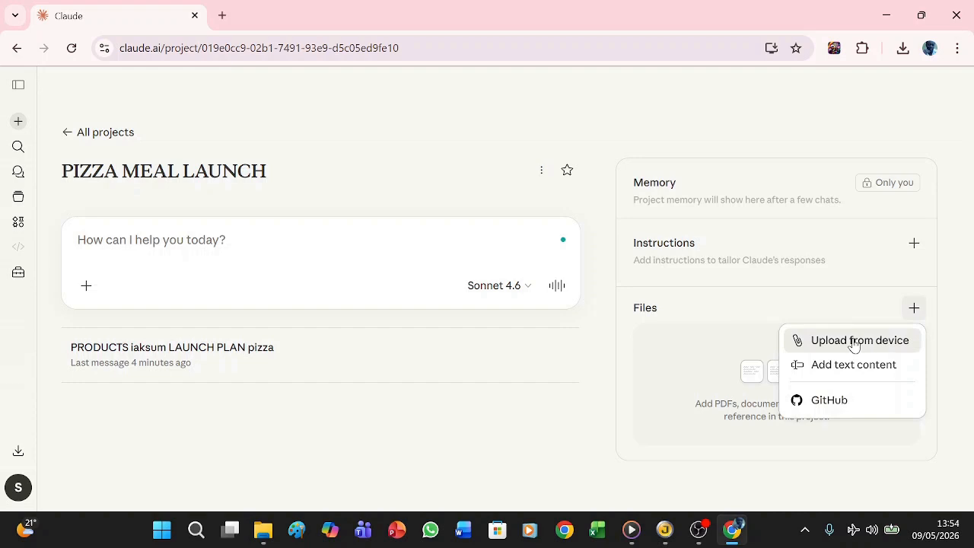
click(853, 344)
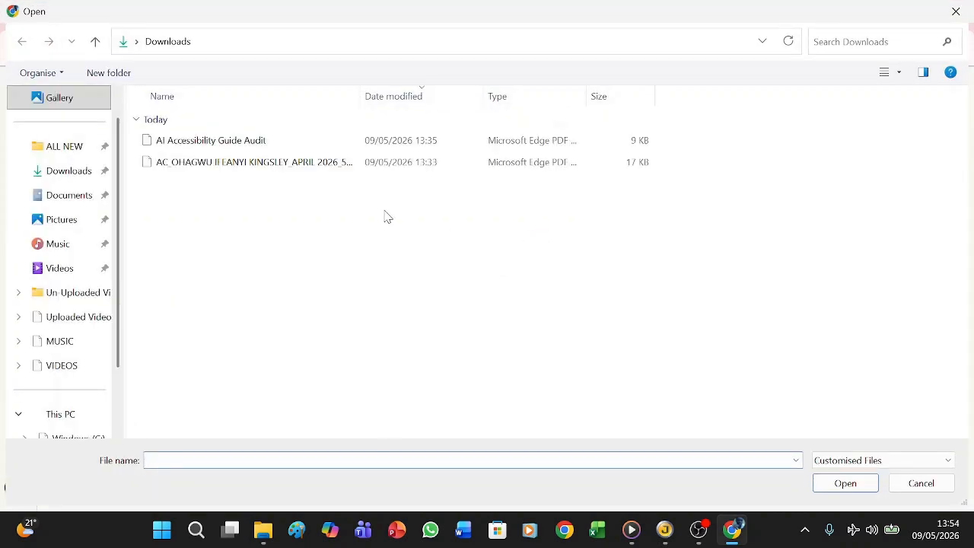
double_click(255, 146)
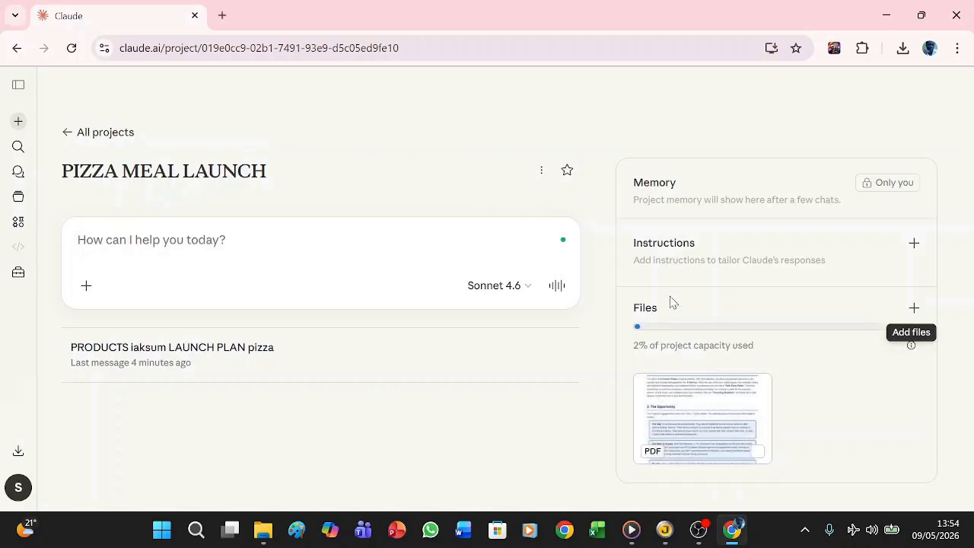
mouse_move(680, 413)
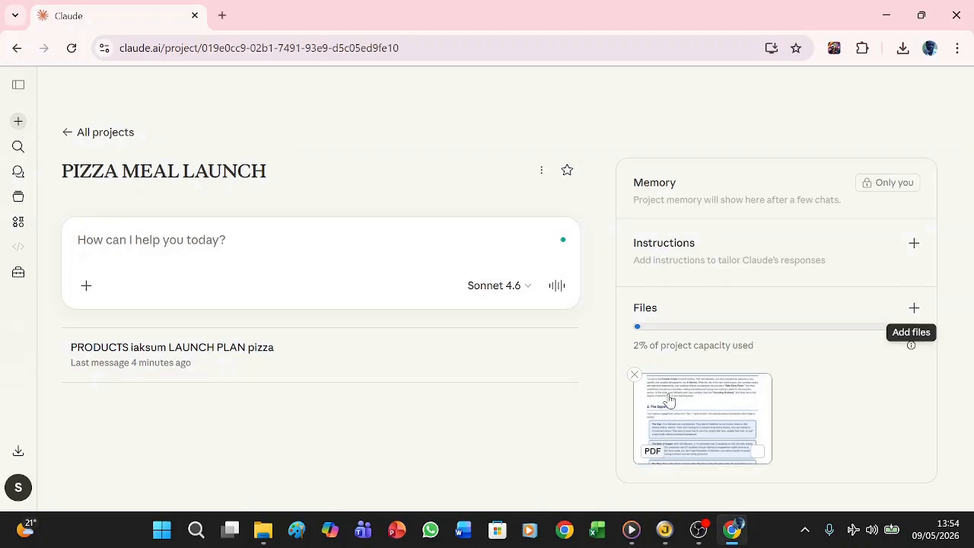
Step: Add the project instruction "Always respond in bullet points" and save it
click(914, 243)
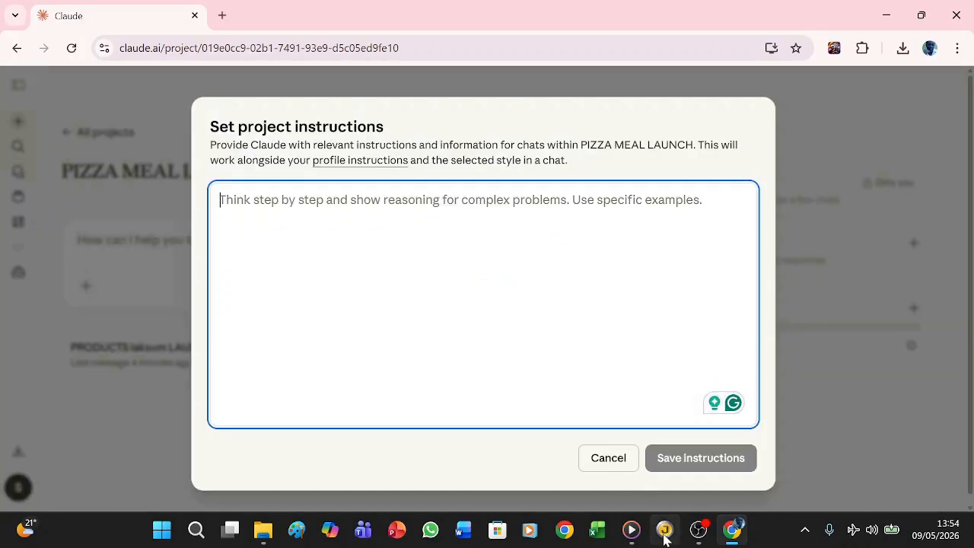
text(Always respond in bullet points)
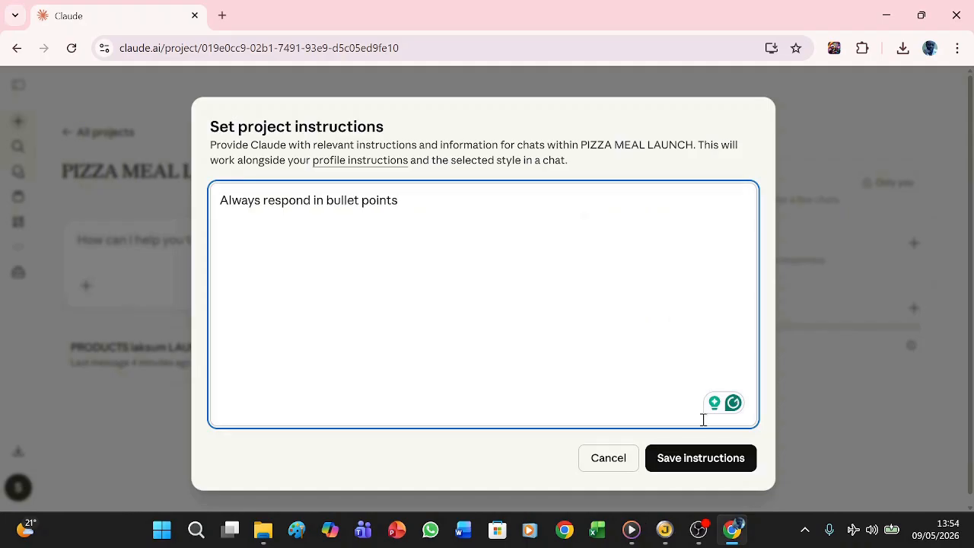
click(672, 456)
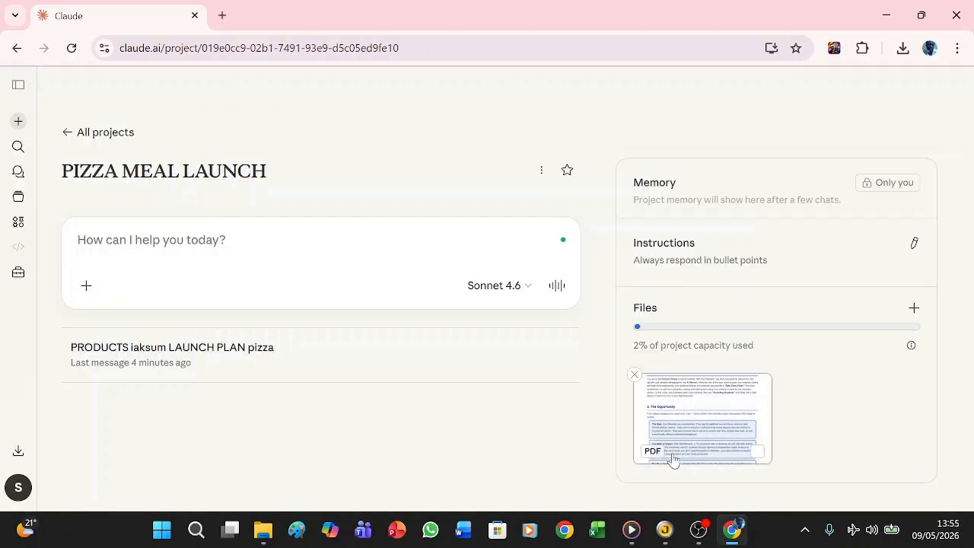
Step: Copy "what should I make as a priority for a successful launch?" from the script in Jarte Plus and send it in the Claude project
click(664, 536)
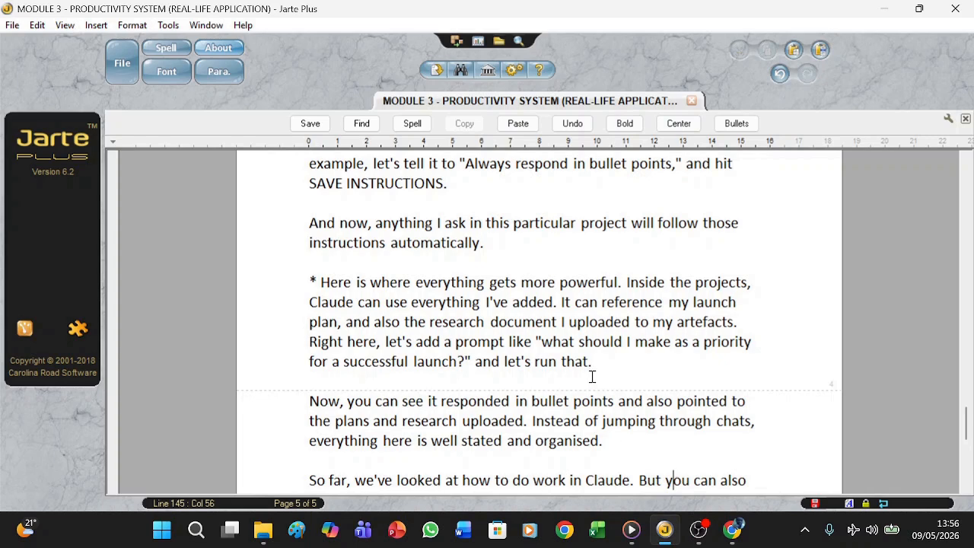
click(544, 339)
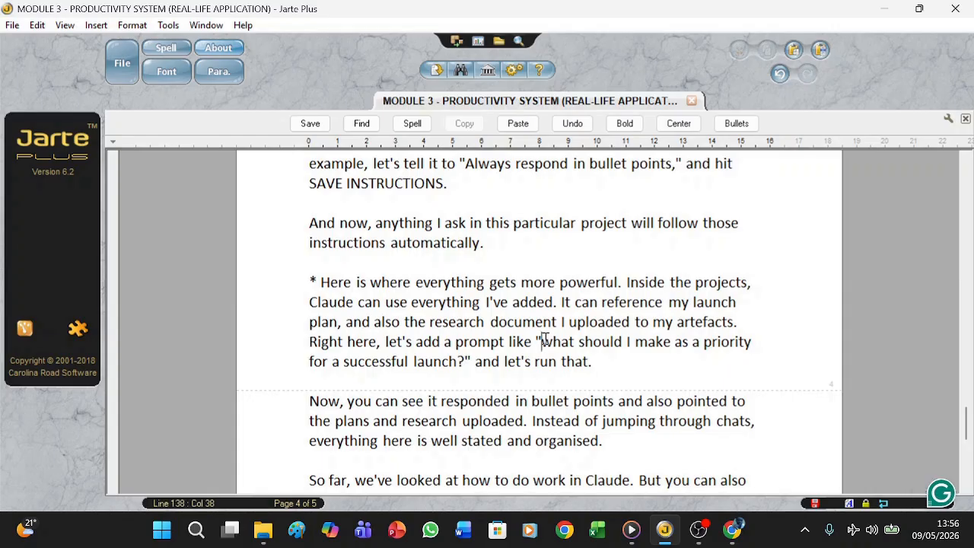
drag(545, 338, 463, 356)
key(ctrl+c)
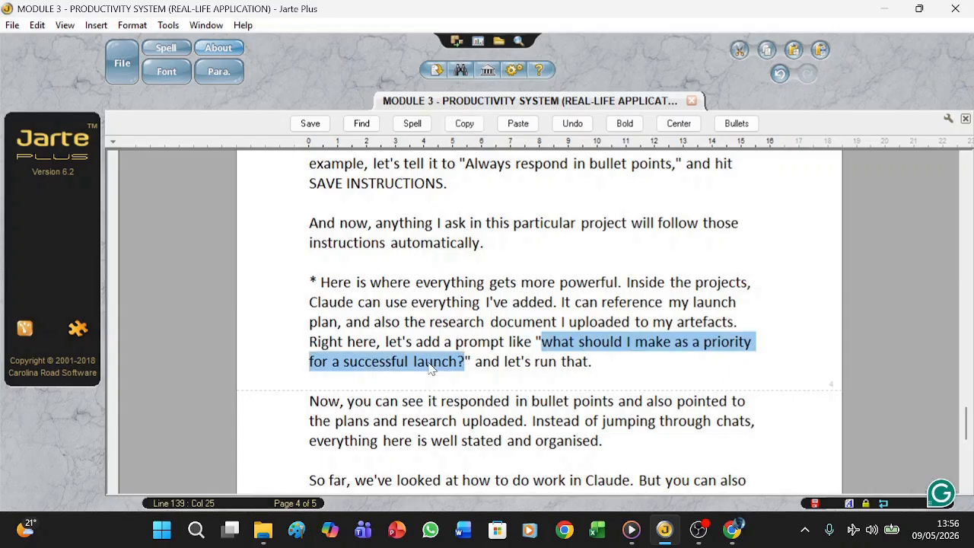
click(733, 537)
key(ctrl+v)
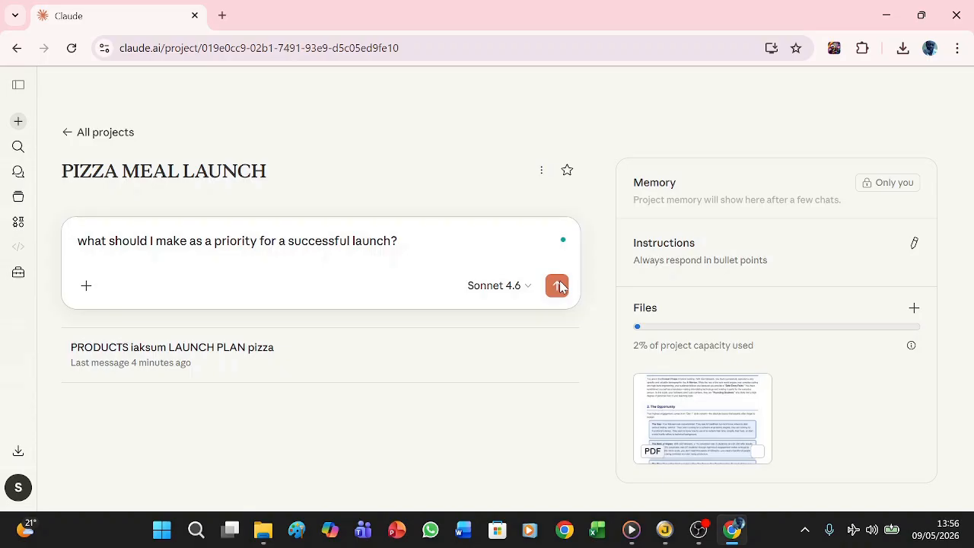
click(557, 285)
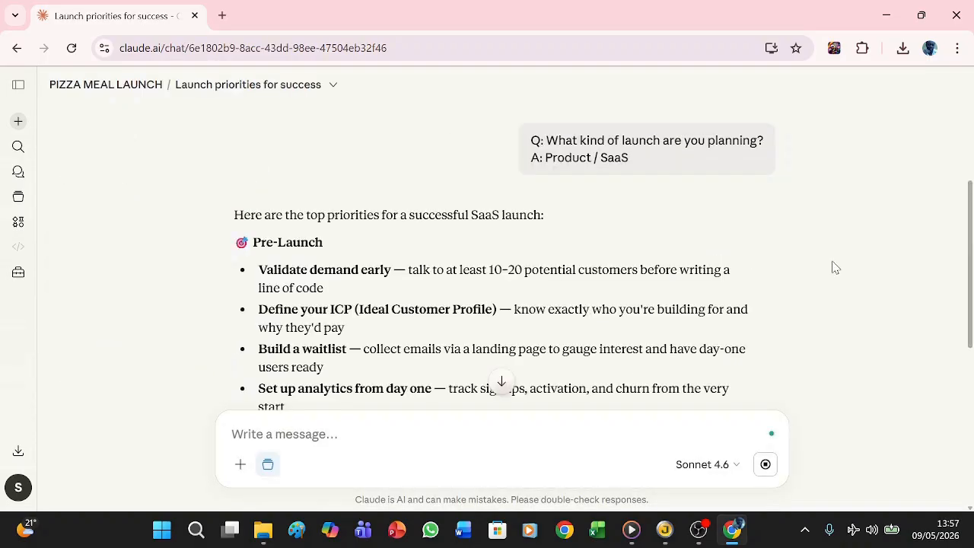
Step: Read through the launch priorities response, from the pre-launch advice to the post-launch advice and back
scroll(835, 268, down, 3)
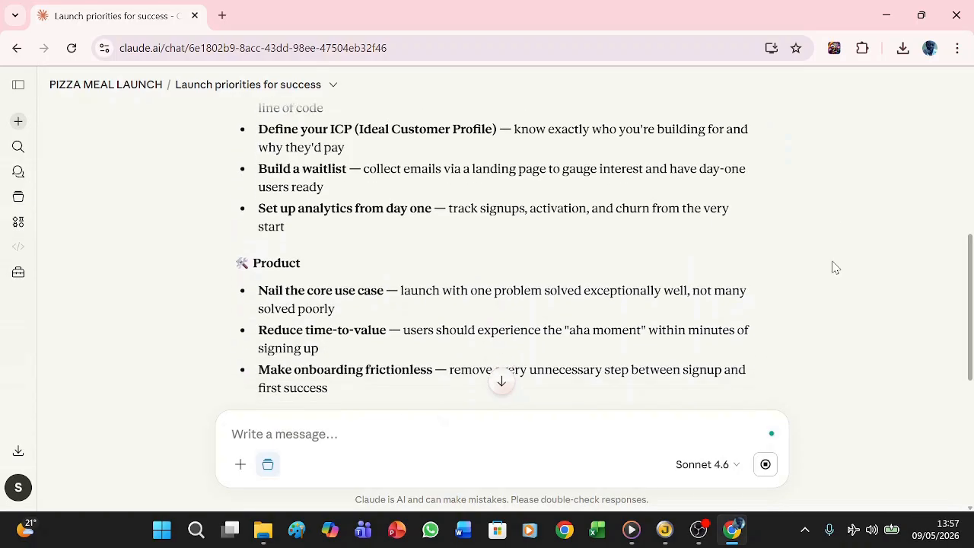
scroll(835, 267, down, 3)
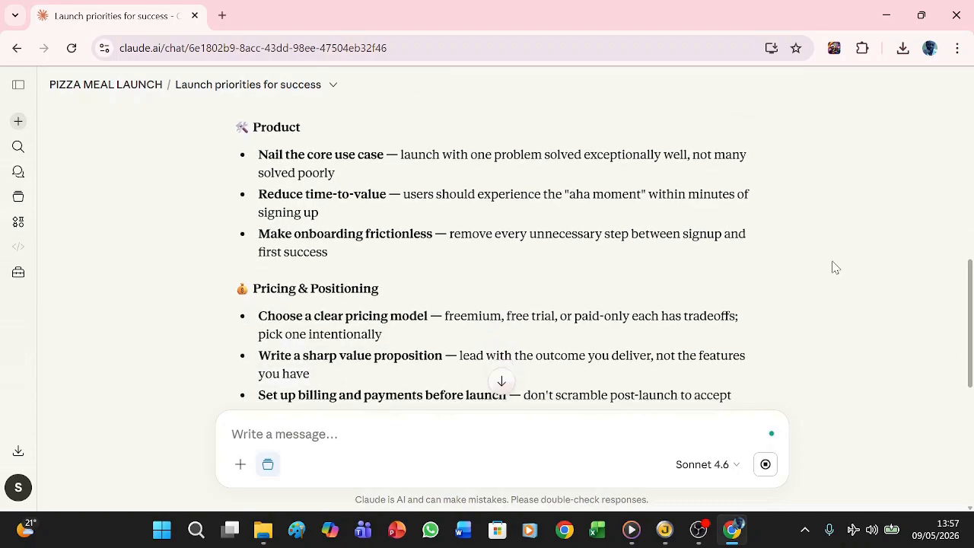
scroll(835, 268, down, 3)
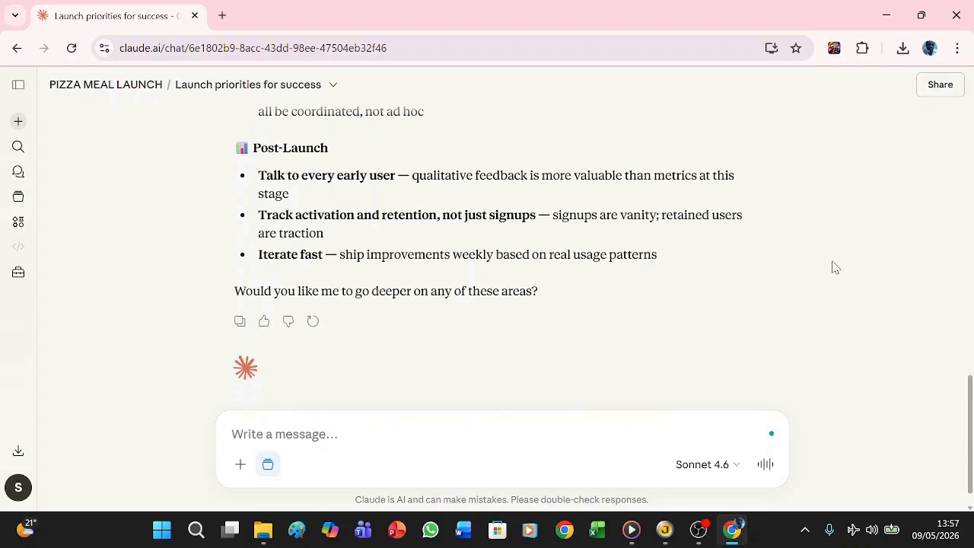
scroll(835, 267, up, 2)
scroll(834, 267, up, 3)
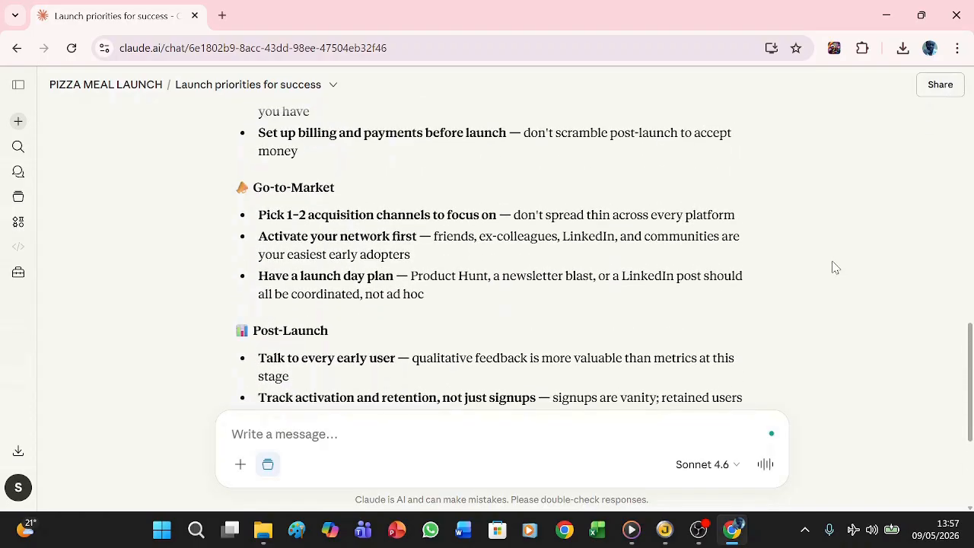
scroll(835, 267, up, 3)
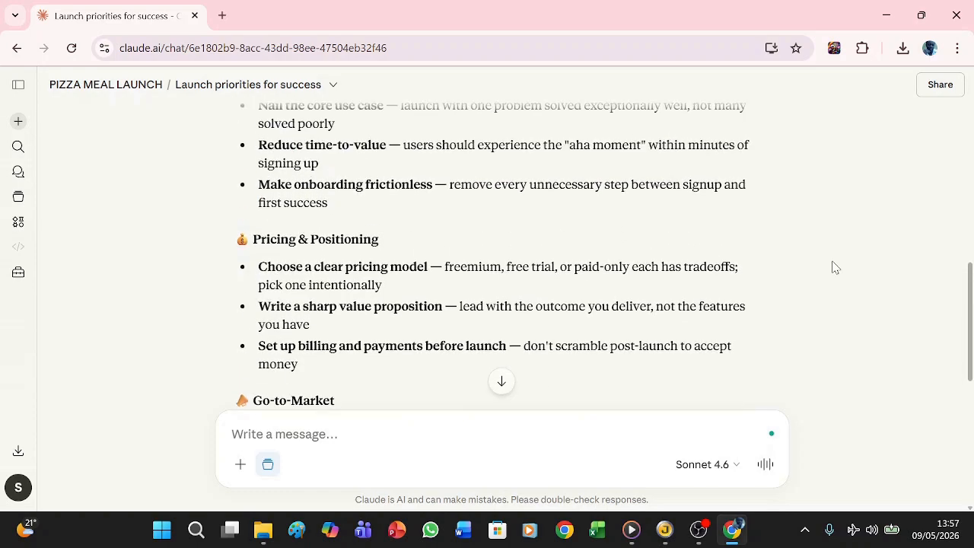
scroll(835, 267, up, 3)
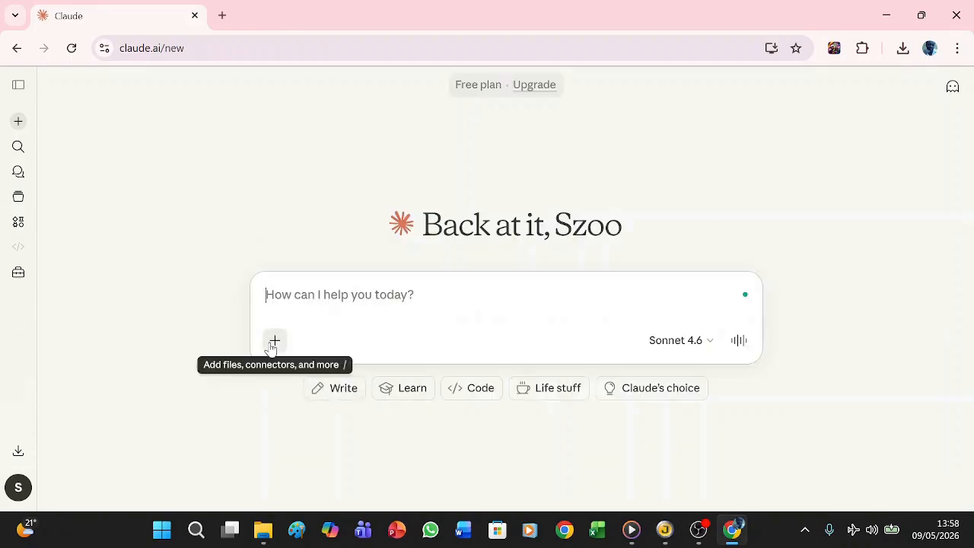
Step: Open the connectors directory from a new chat and browse the available connectors
click(273, 344)
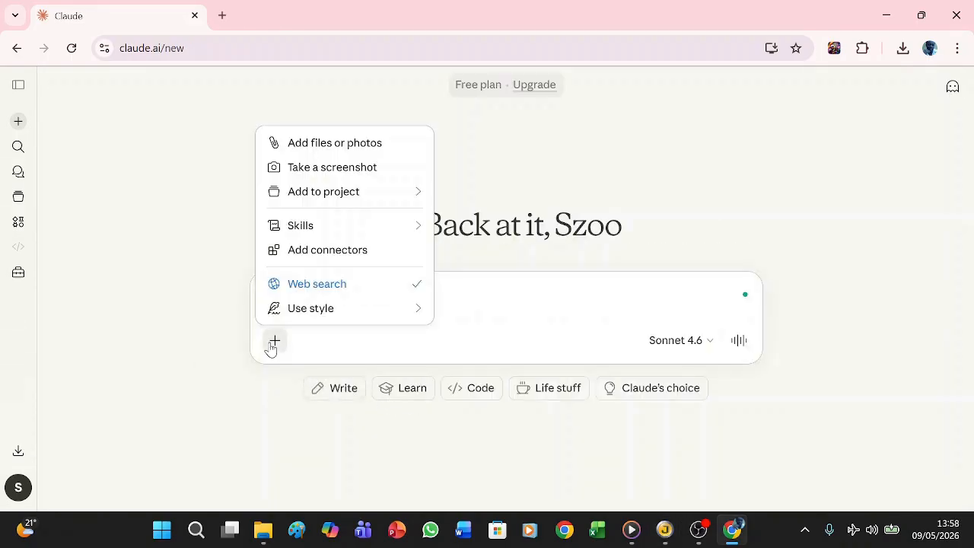
click(340, 254)
drag(855, 239, 857, 254)
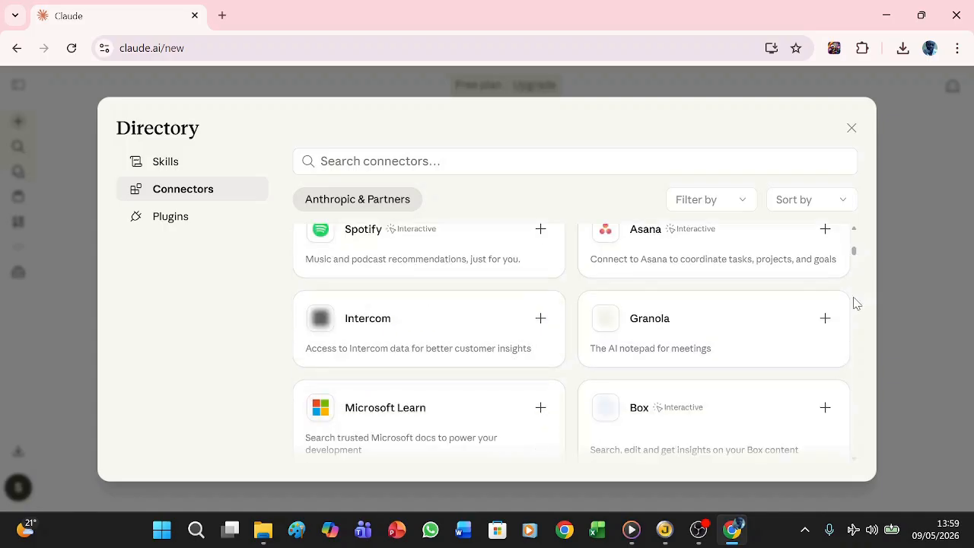
scroll(857, 303, down, 3)
scroll(856, 303, down, 10)
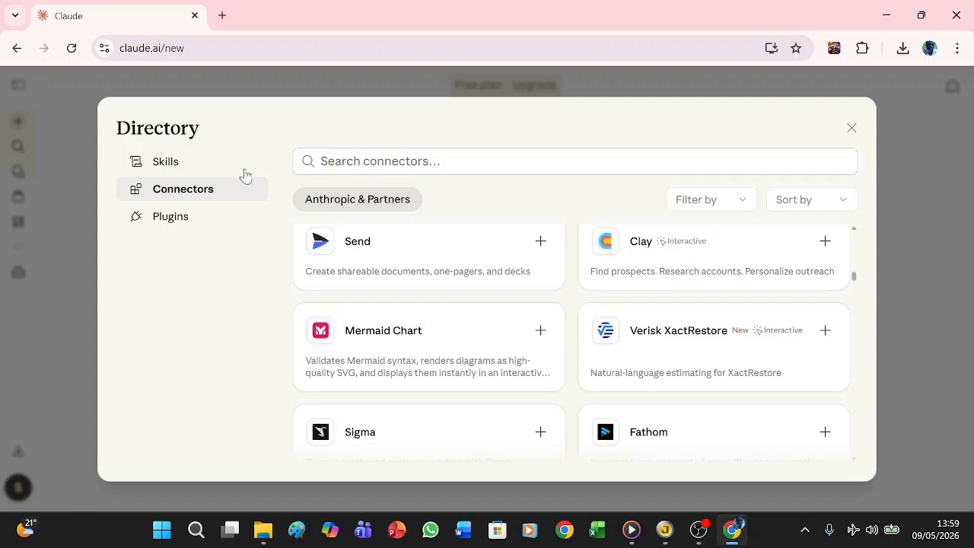
Step: Browse the directory's Skills and Plugins categories, and return to the Connectors list
click(168, 162)
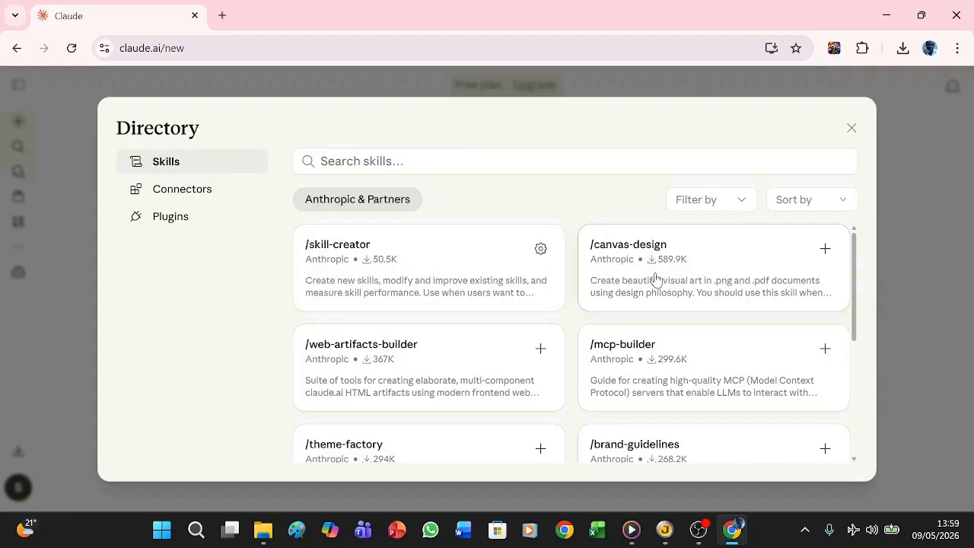
drag(853, 280, 850, 398)
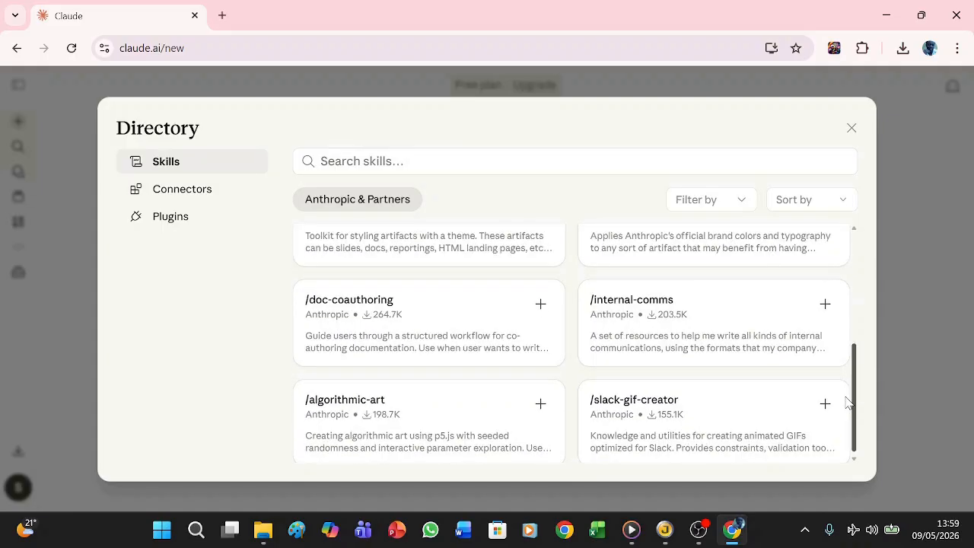
click(171, 219)
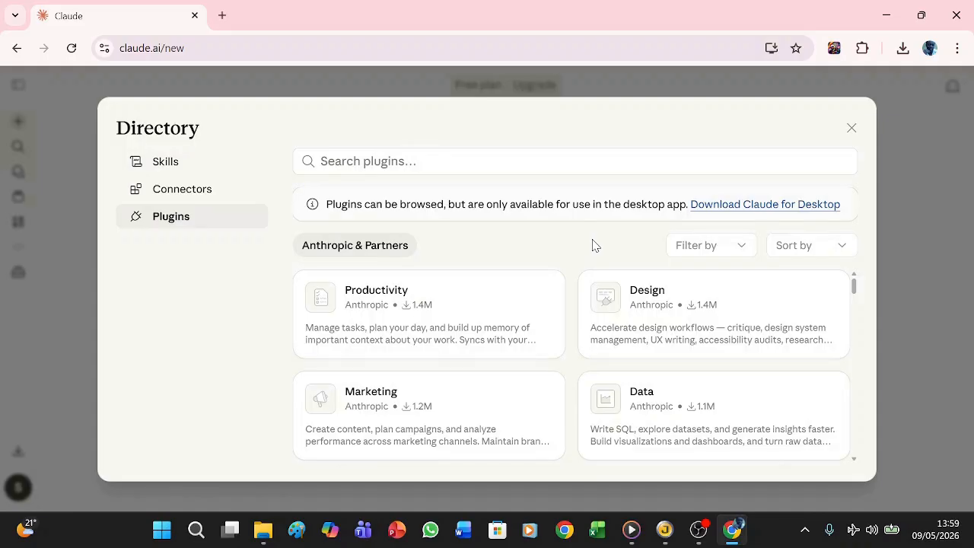
click(181, 192)
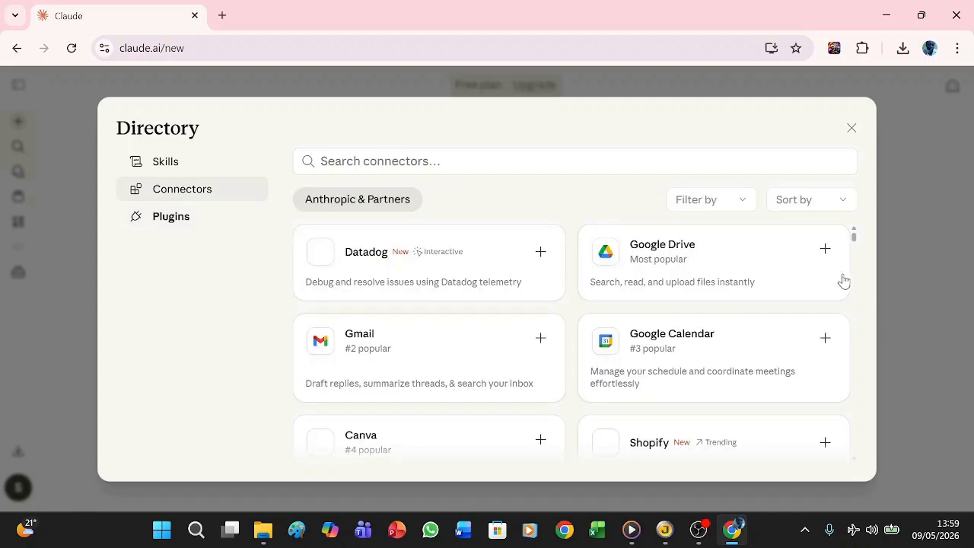